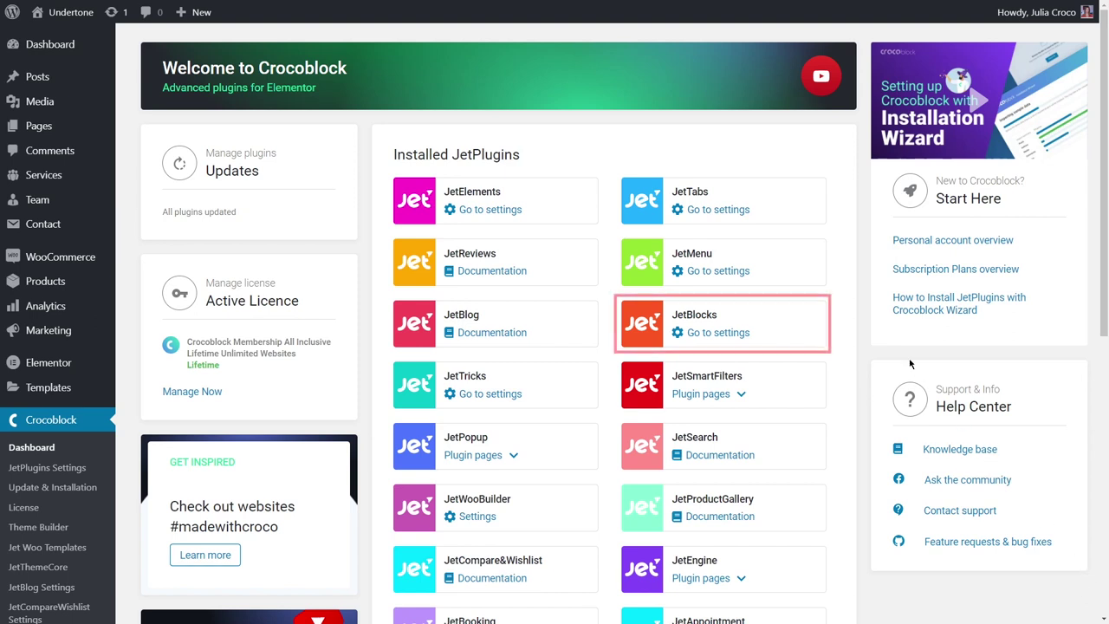
Step: Open the JetBlocks plugin settings and examine the available Editor Load Level options
click(710, 335)
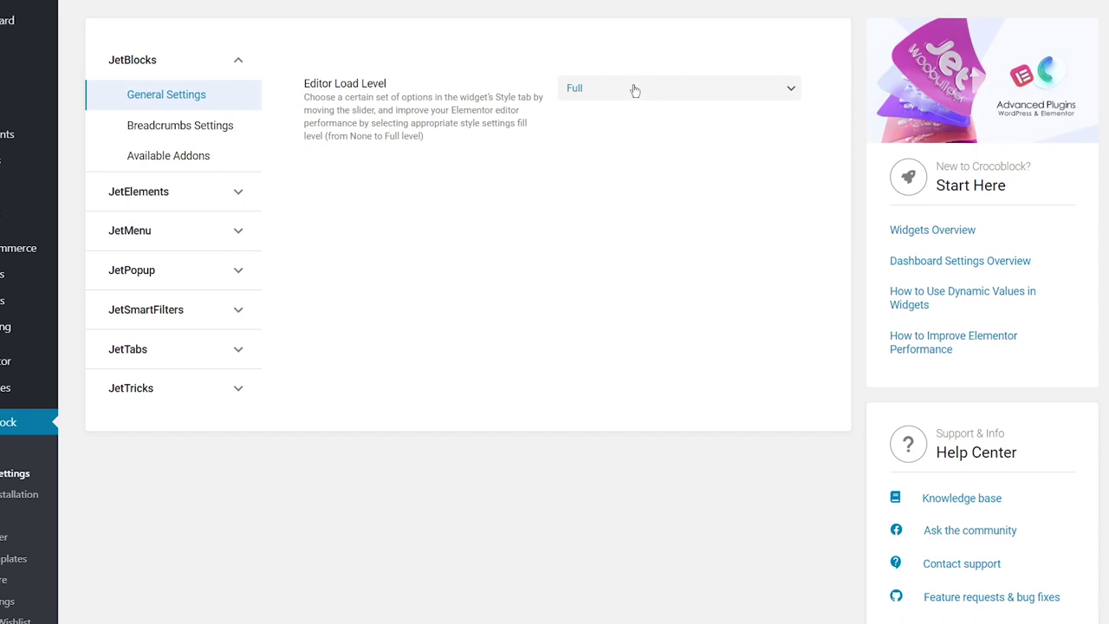
click(634, 90)
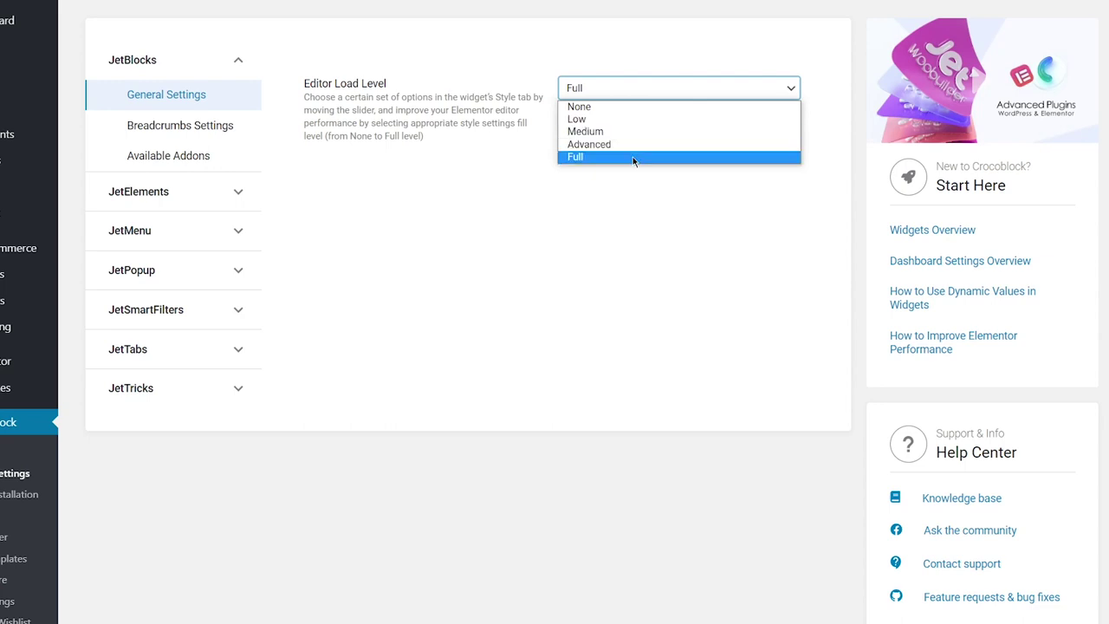
click(632, 87)
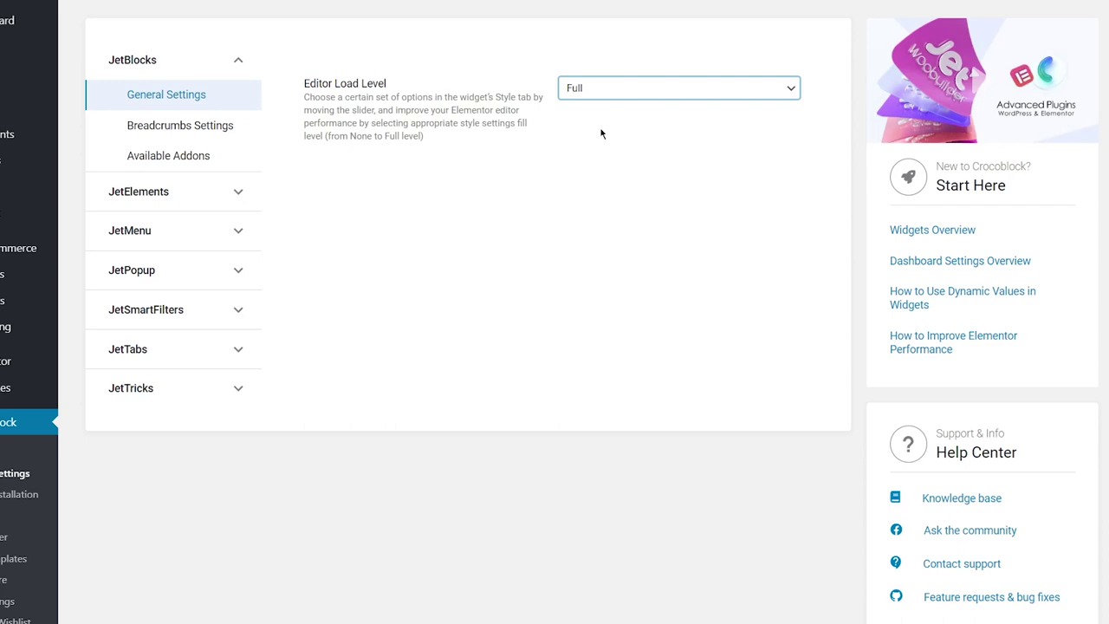
Step: Examine the JetBlocks breadcrumb taxonomy options for Posts, Products and Services
click(210, 129)
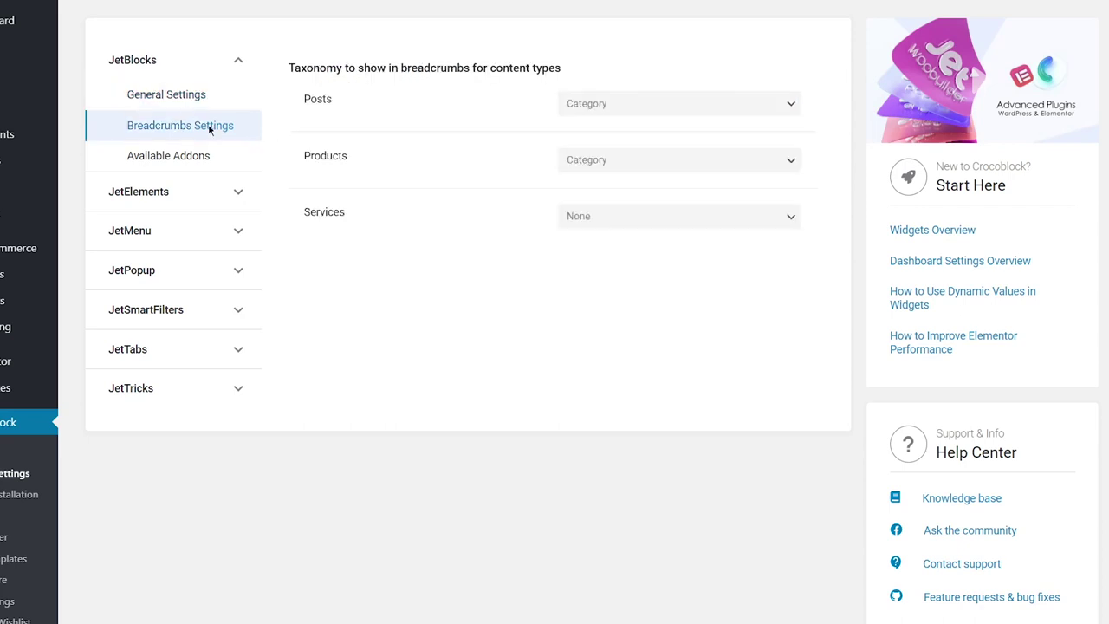
click(621, 104)
click(621, 103)
click(624, 160)
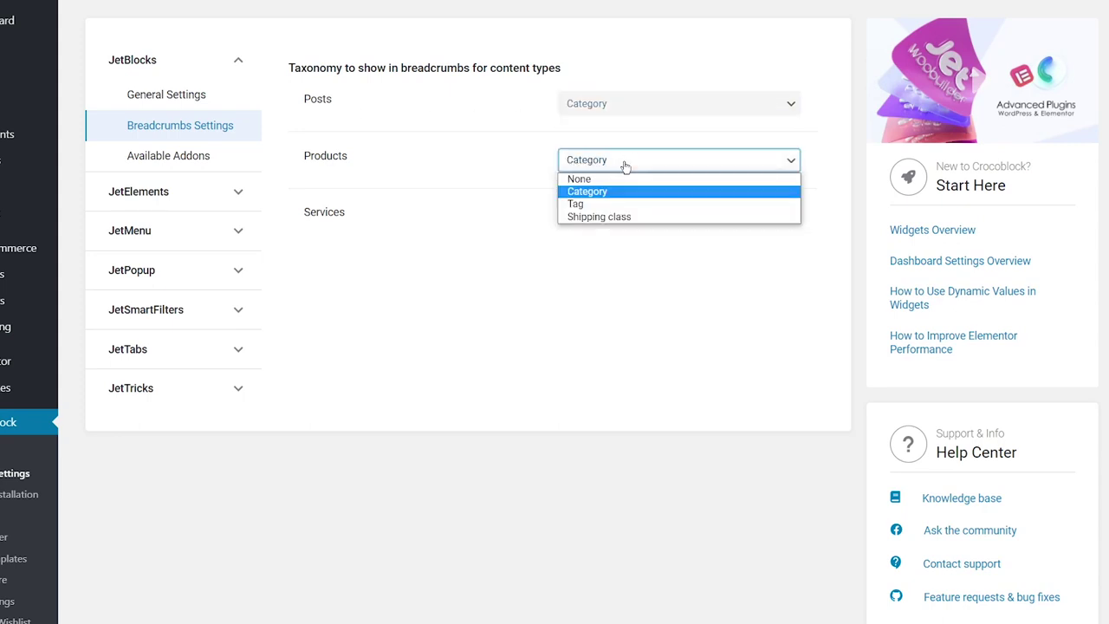
click(625, 165)
click(624, 214)
click(624, 214)
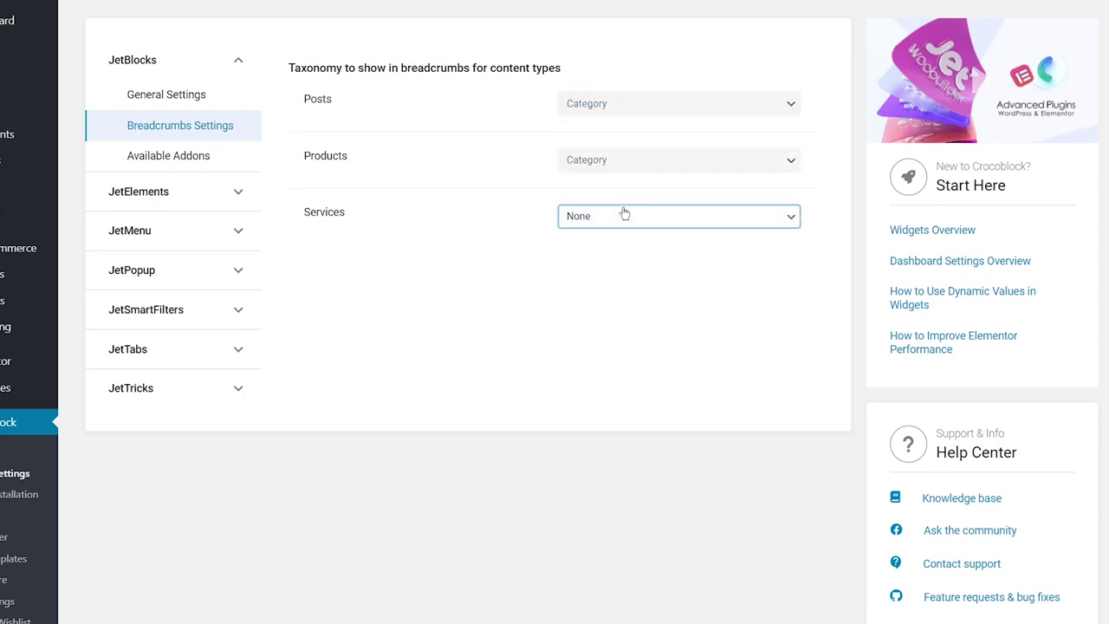
Step: Switch the Register, Login and Auth Links widgets off and back on among the available JetBlocks addons
click(184, 157)
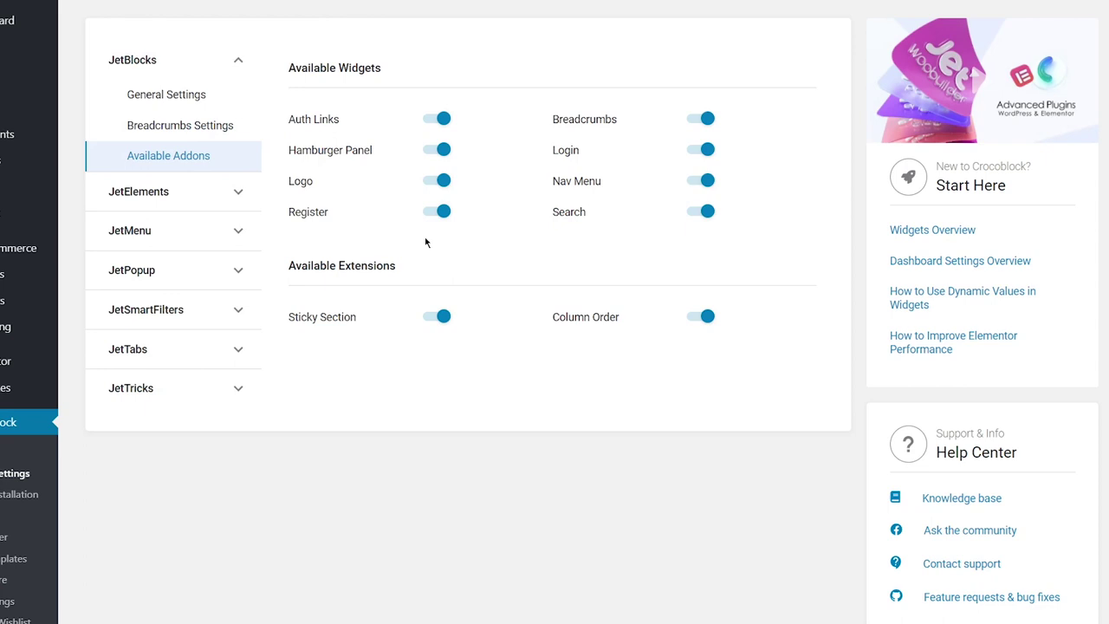
click(435, 212)
click(700, 150)
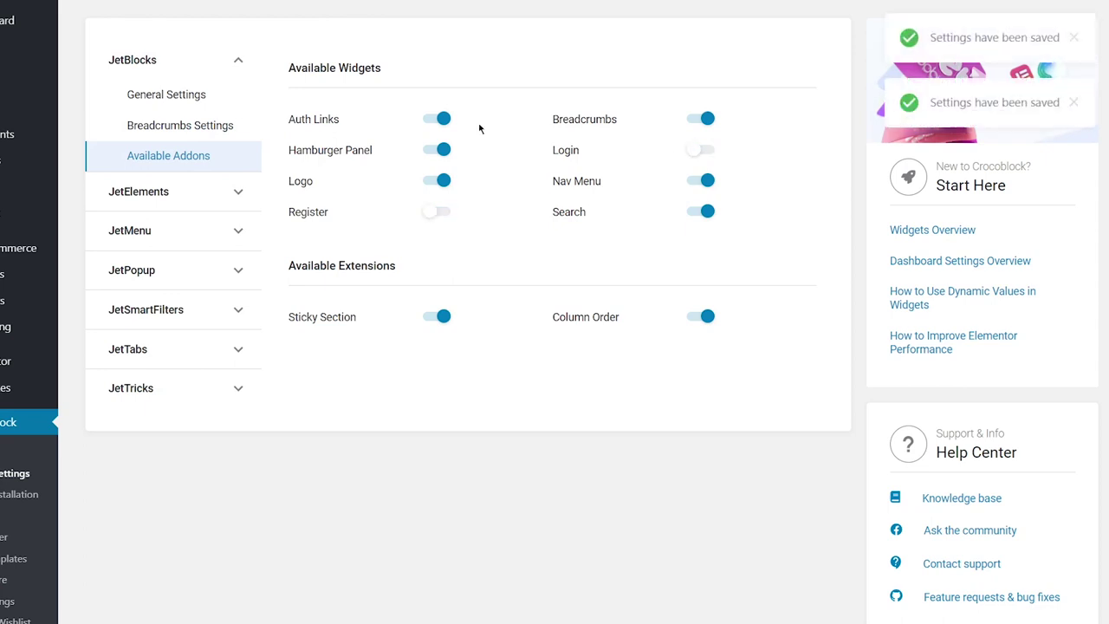
click(444, 120)
click(440, 213)
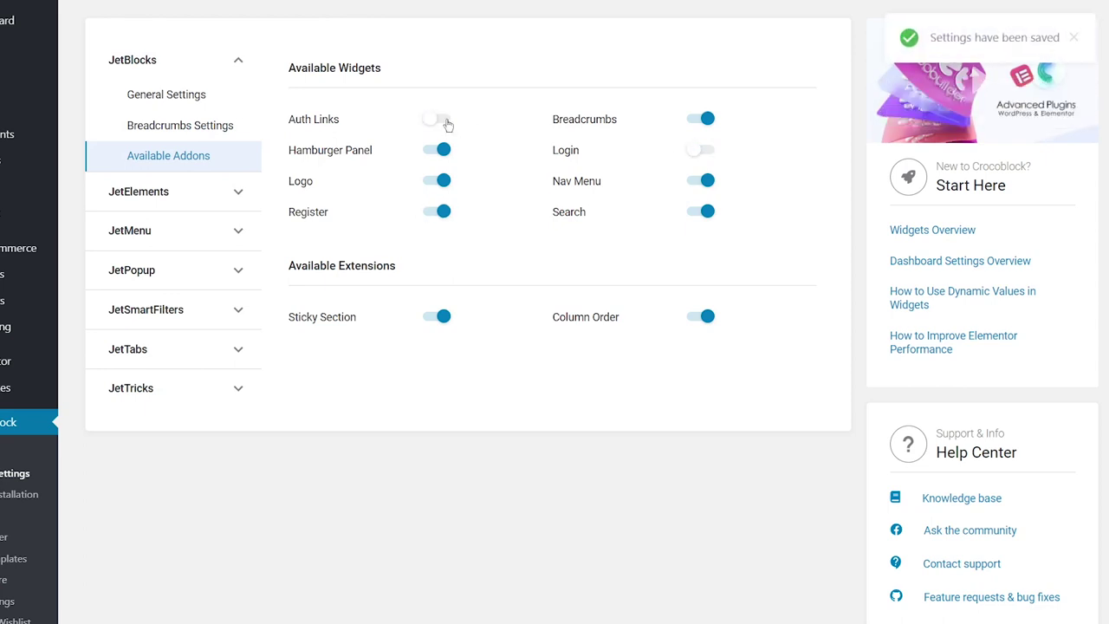
click(444, 120)
click(700, 150)
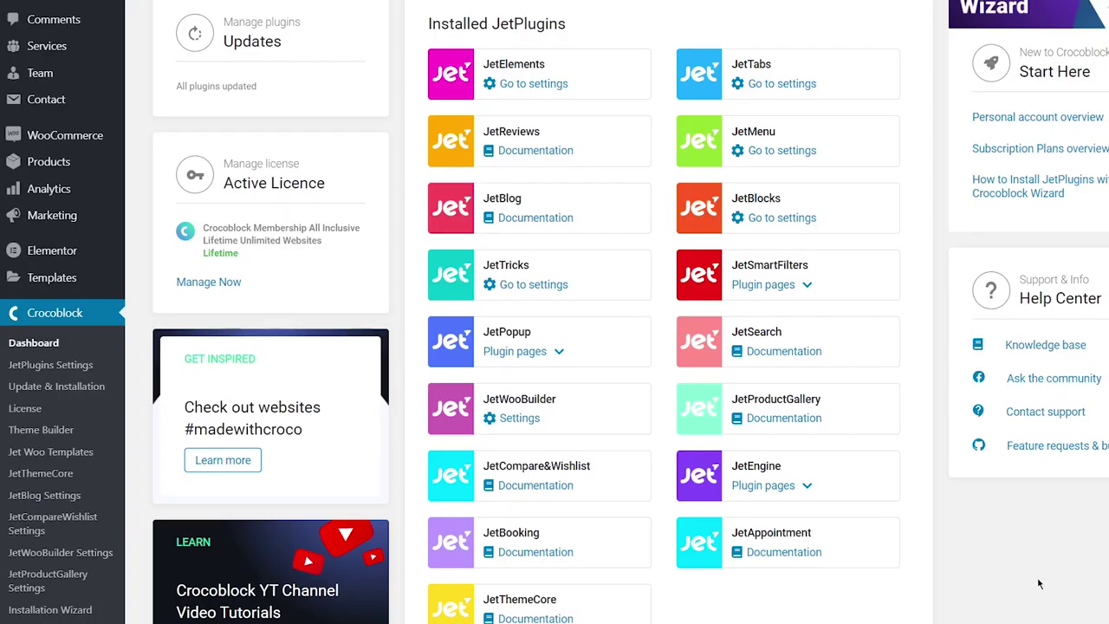
Step: Open the Crocoblock Theme Builder list of theme parts
click(57, 431)
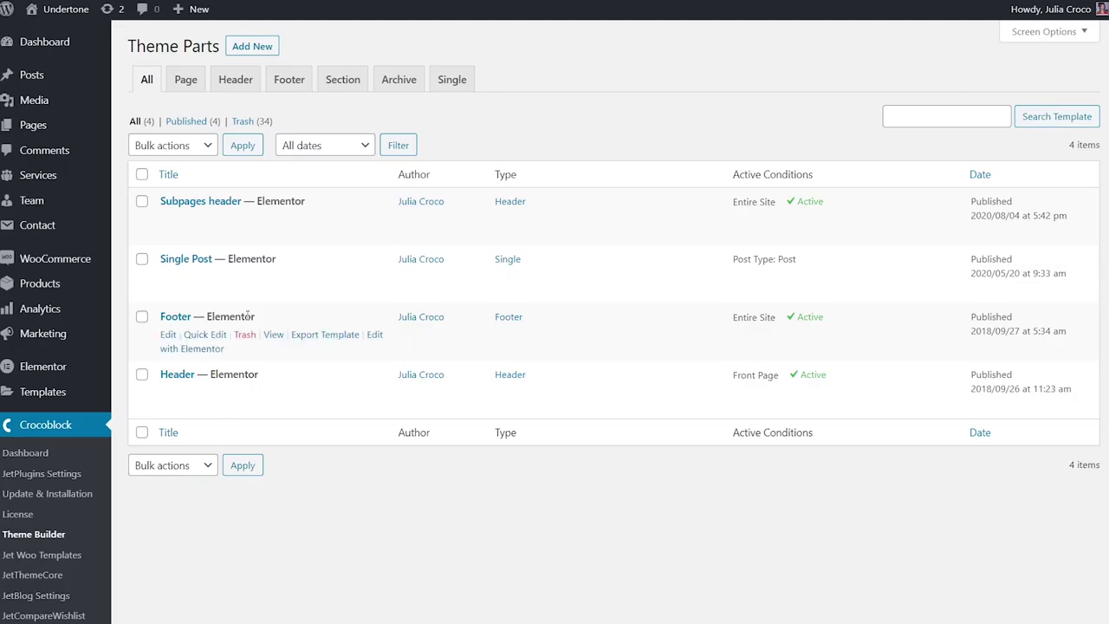
click(258, 46)
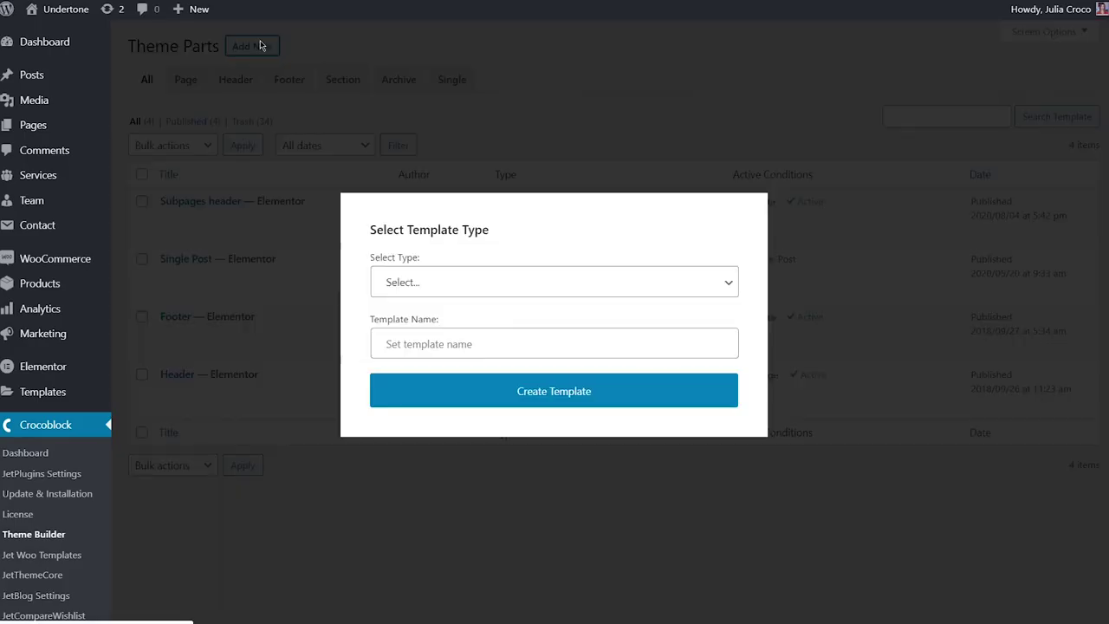
click(486, 280)
click(485, 335)
click(418, 343)
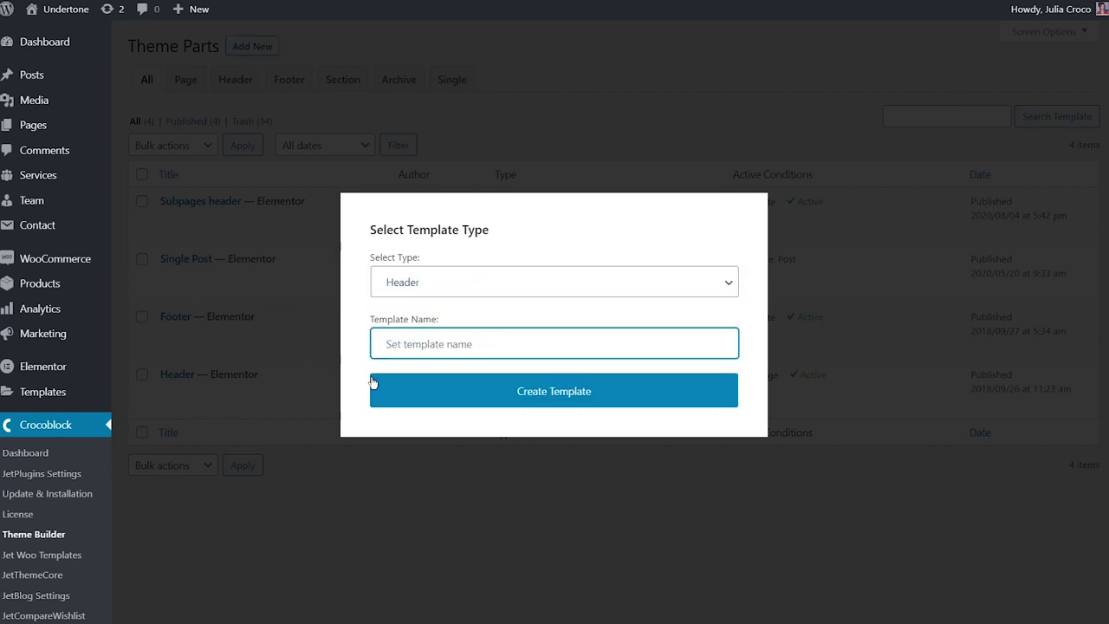
click(288, 493)
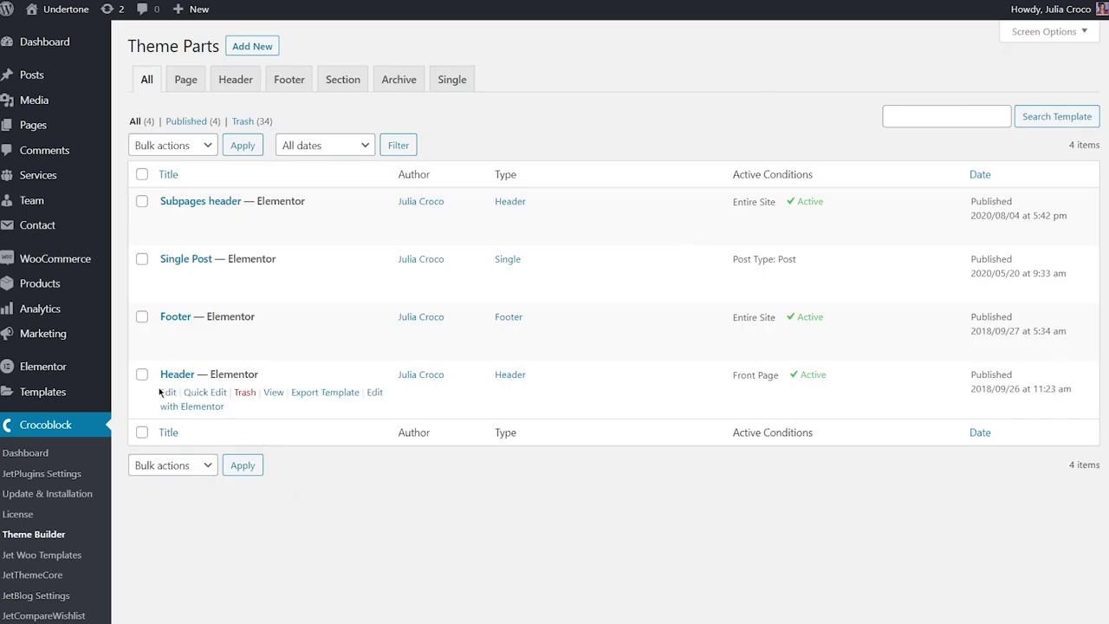
Step: Edit the Header theme part with Elementor and add a single-column section holding a four-column inner section
click(200, 407)
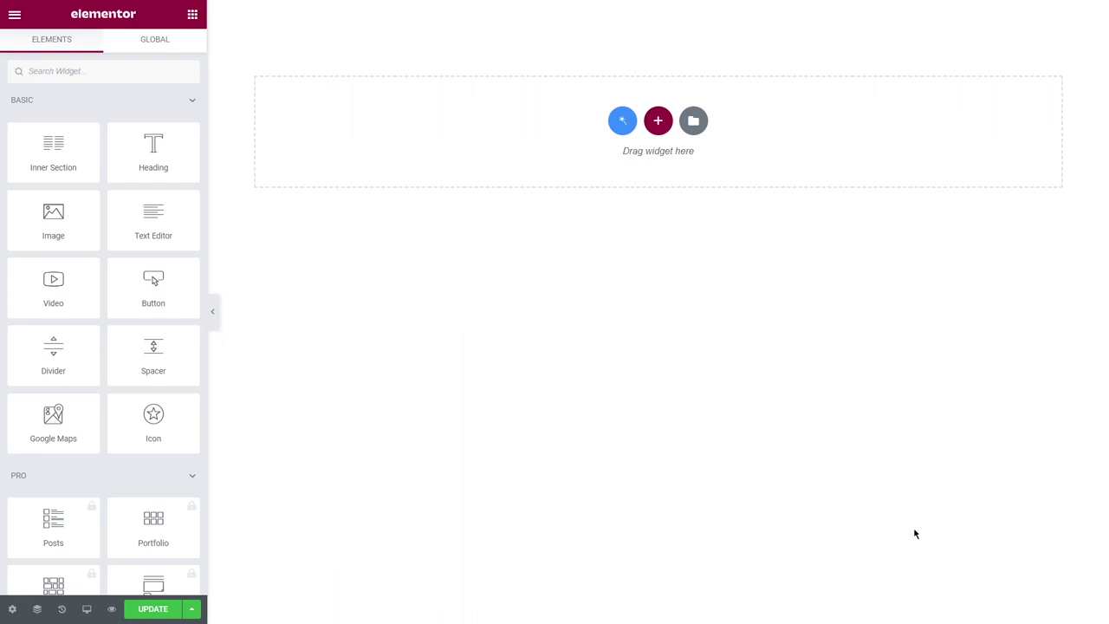
click(658, 122)
click(476, 158)
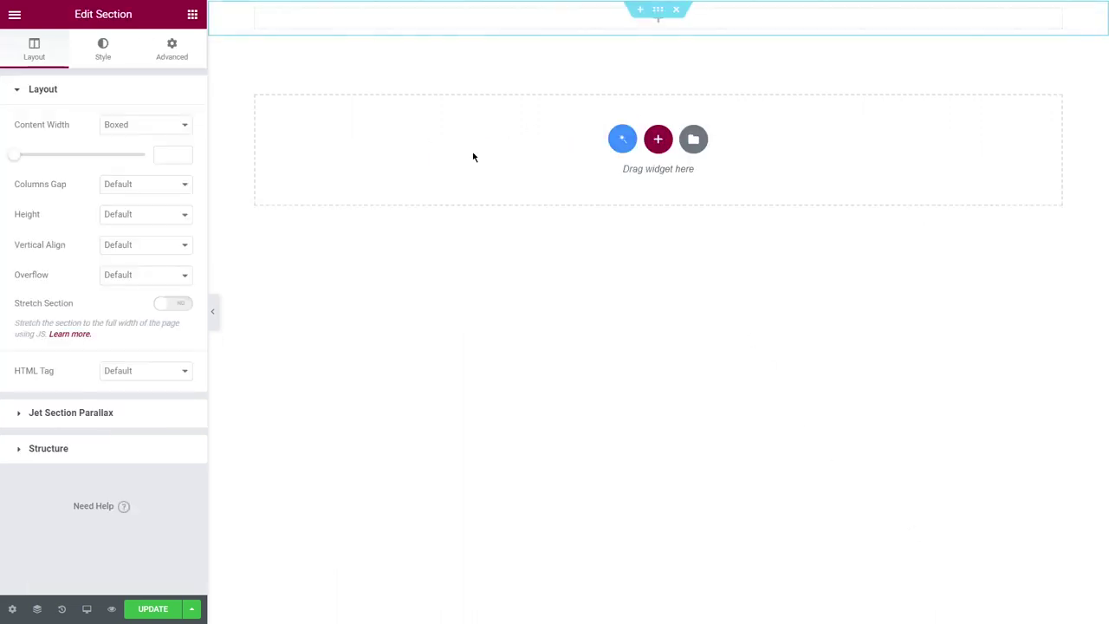
drag(53, 151, 459, 70)
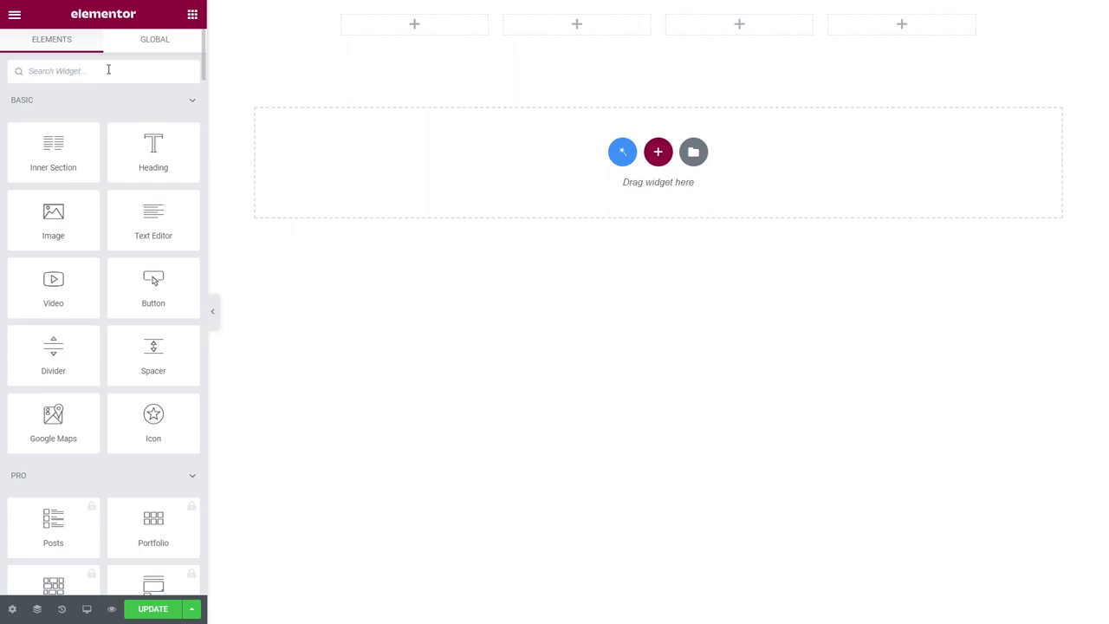
Step: Add the unlocked Site Logo widget to the first inner column and set its logo type to Image
text(site logo)
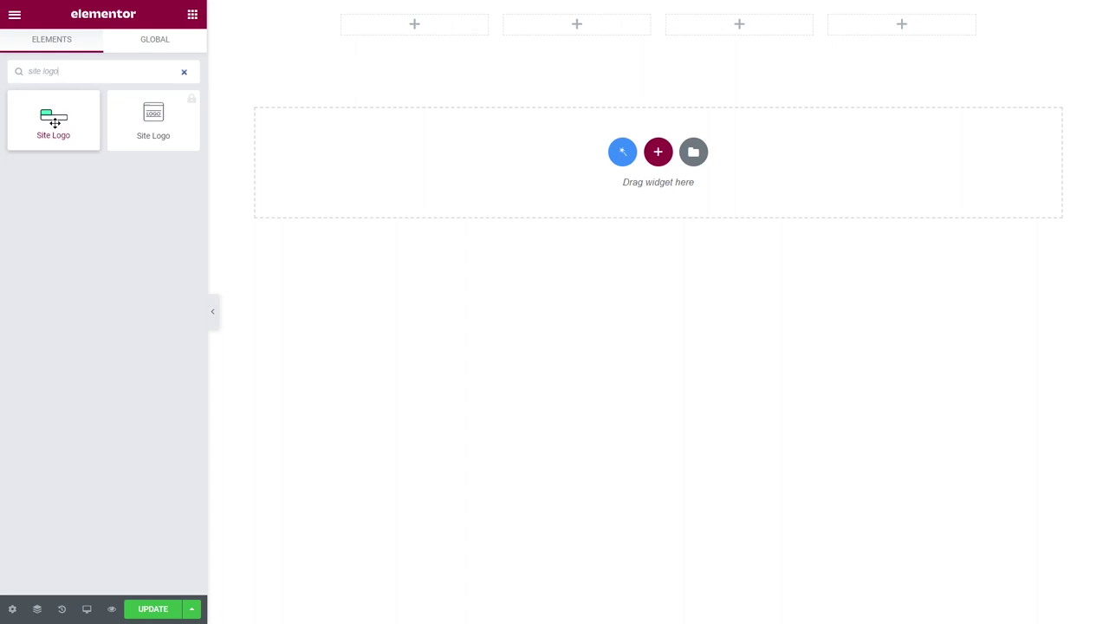
drag(54, 119, 408, 32)
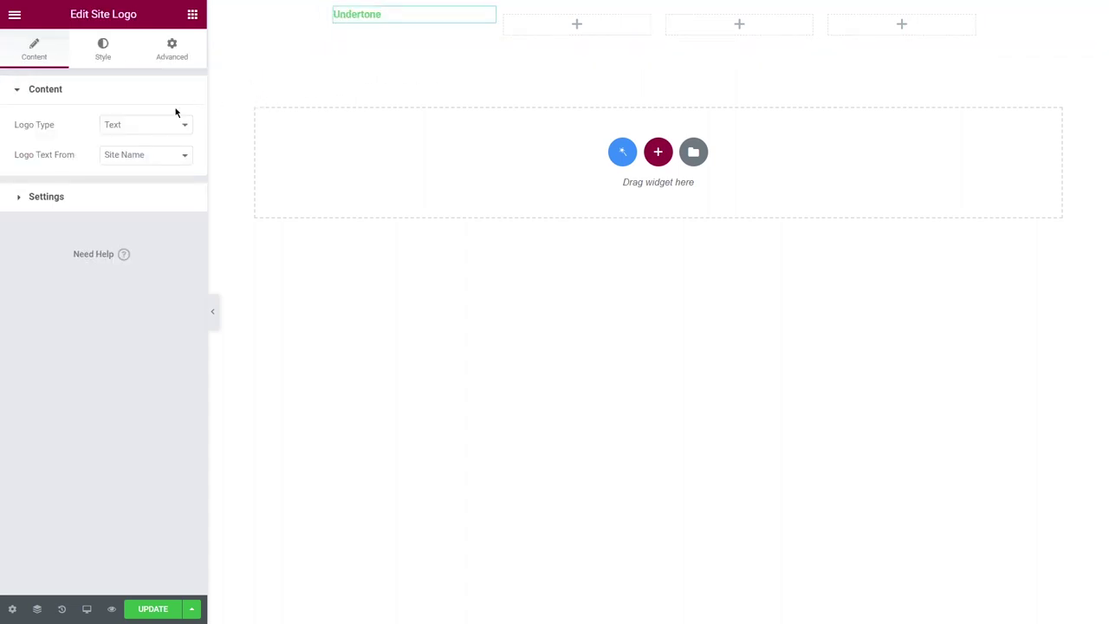
click(135, 125)
click(133, 151)
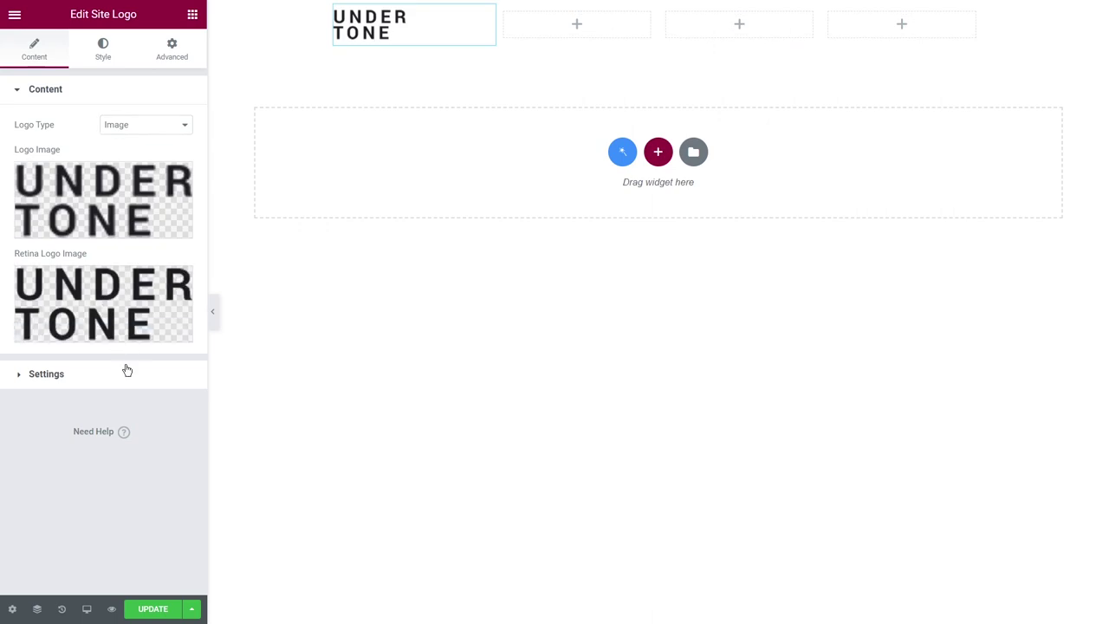
Step: Review the logo's link settings, try the alignment options and align the logo left
click(88, 380)
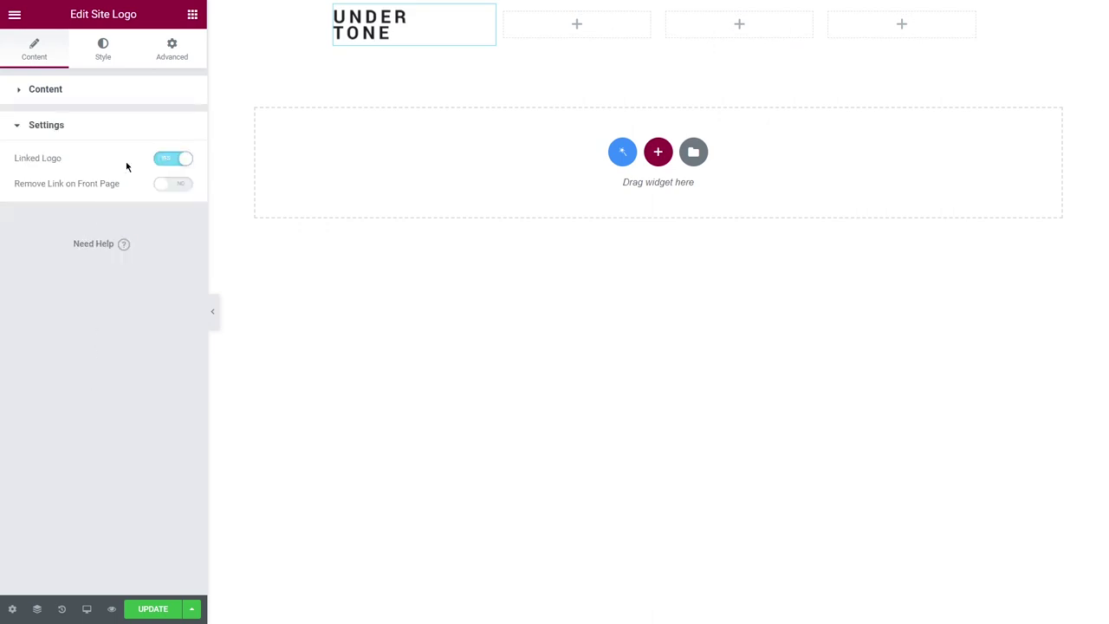
click(103, 49)
click(182, 125)
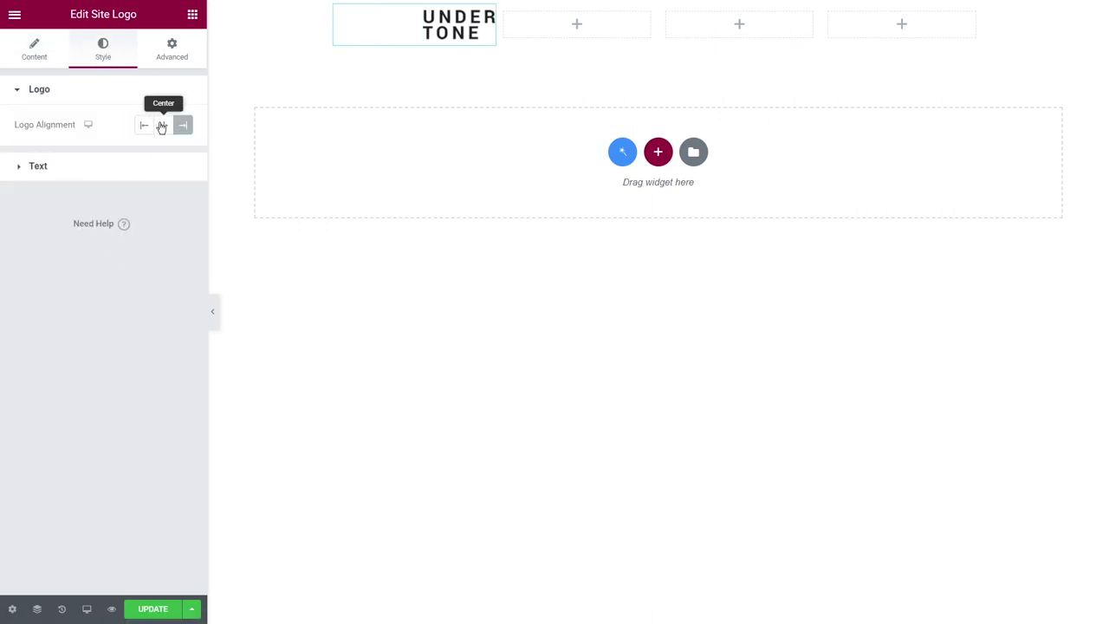
click(162, 126)
click(144, 125)
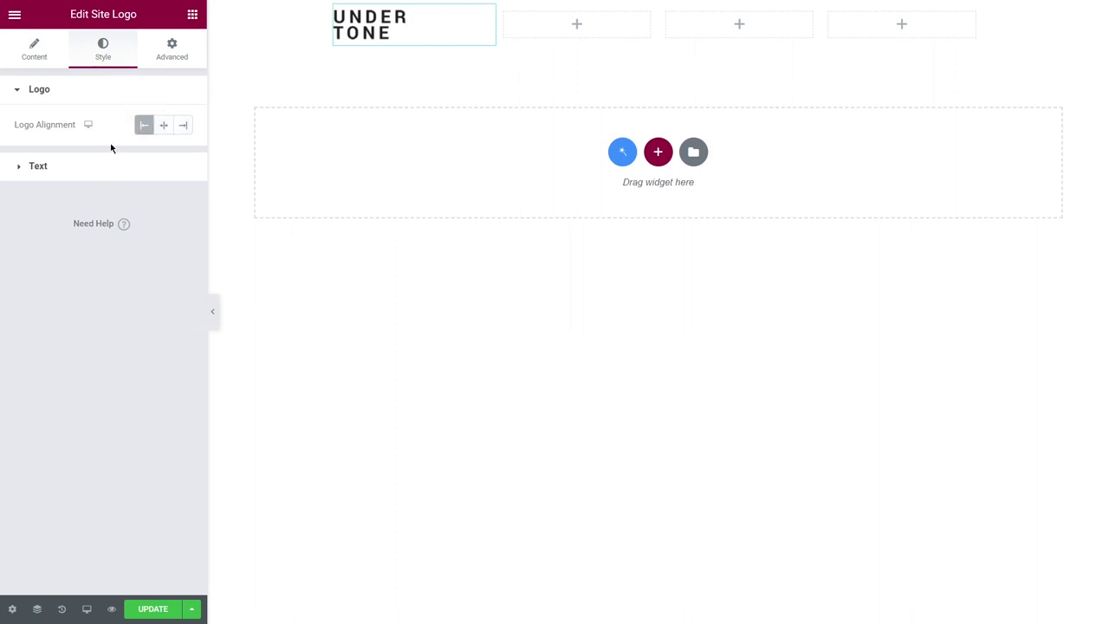
click(163, 50)
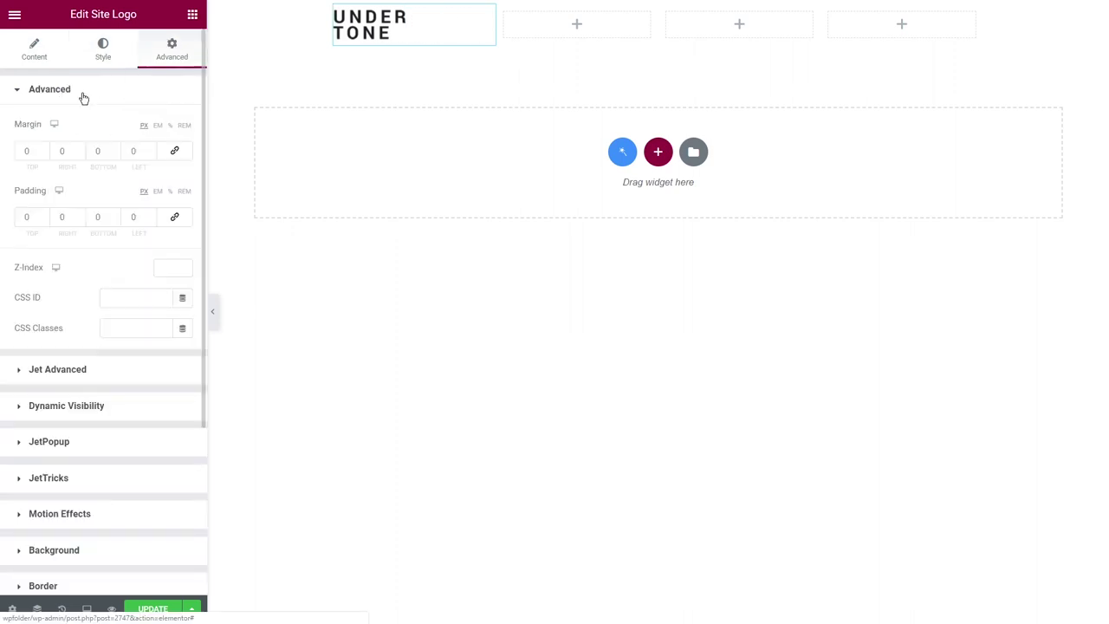
click(35, 151)
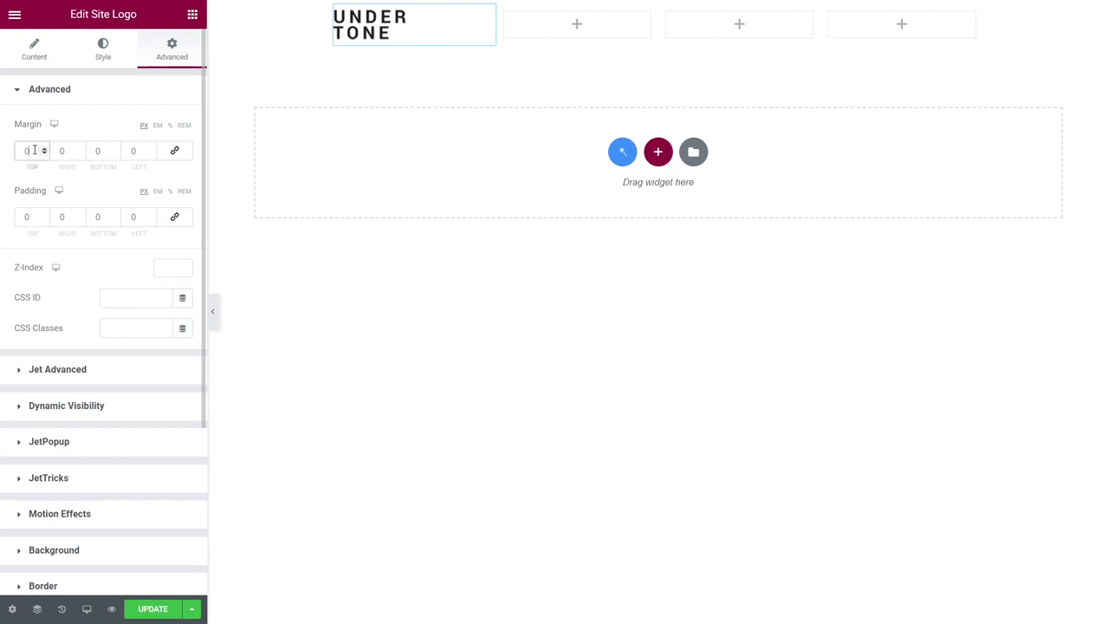
Step: Set the vertical alignment of the logo's column to Middle
click(342, 15)
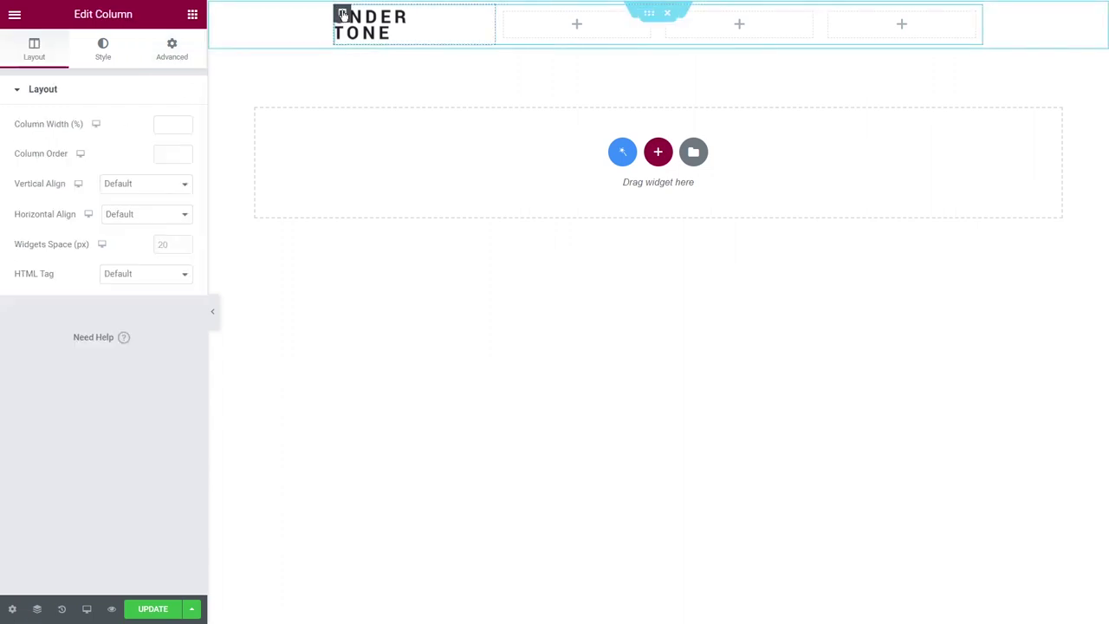
click(139, 185)
click(138, 223)
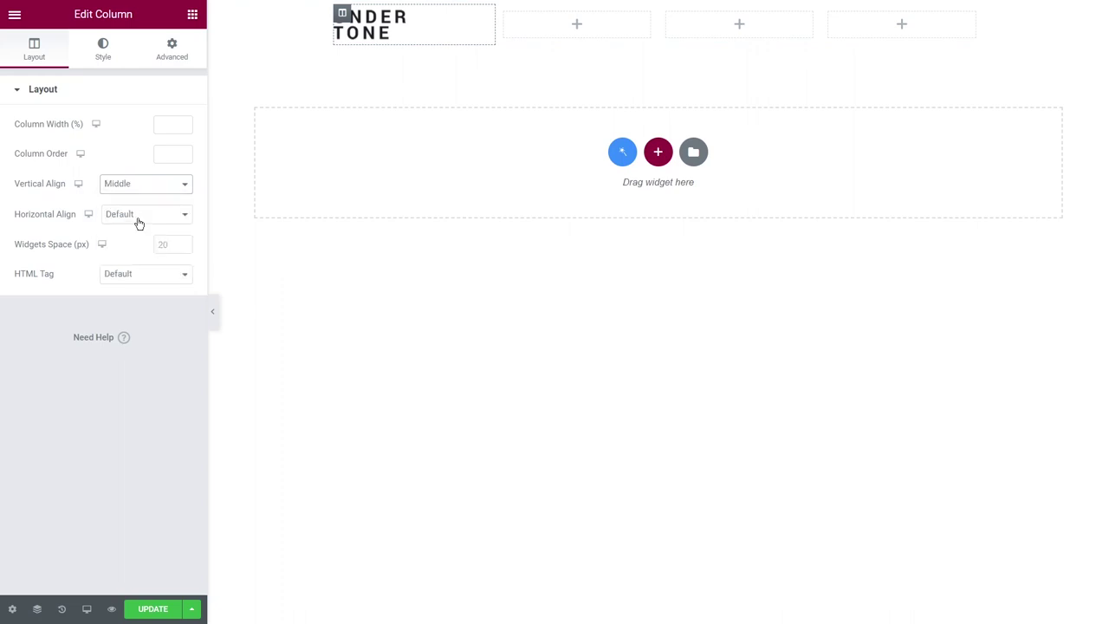
Step: Add the JetBlocks Search widget to the second inner column and shorten its placeholder text to "Search"
click(192, 13)
text(search)
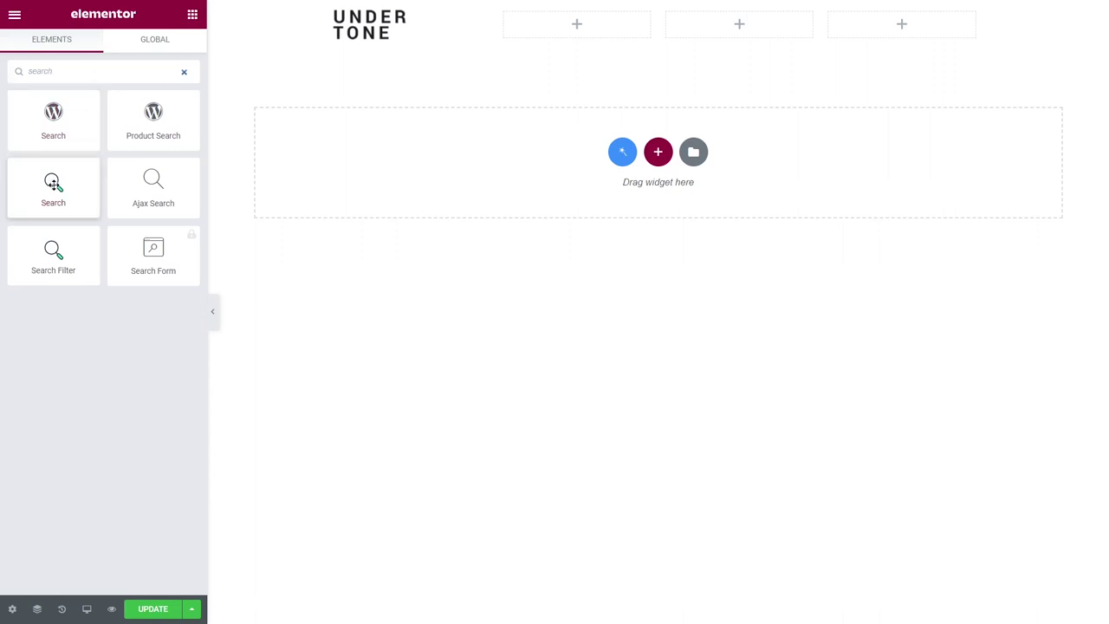
drag(52, 186, 558, 21)
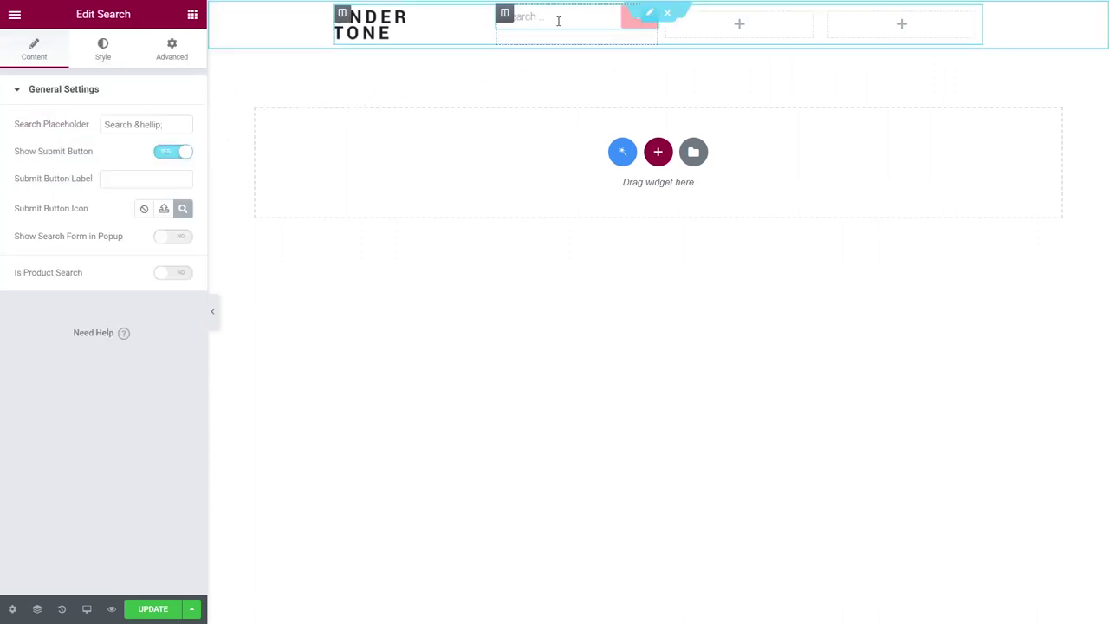
drag(138, 126, 130, 126)
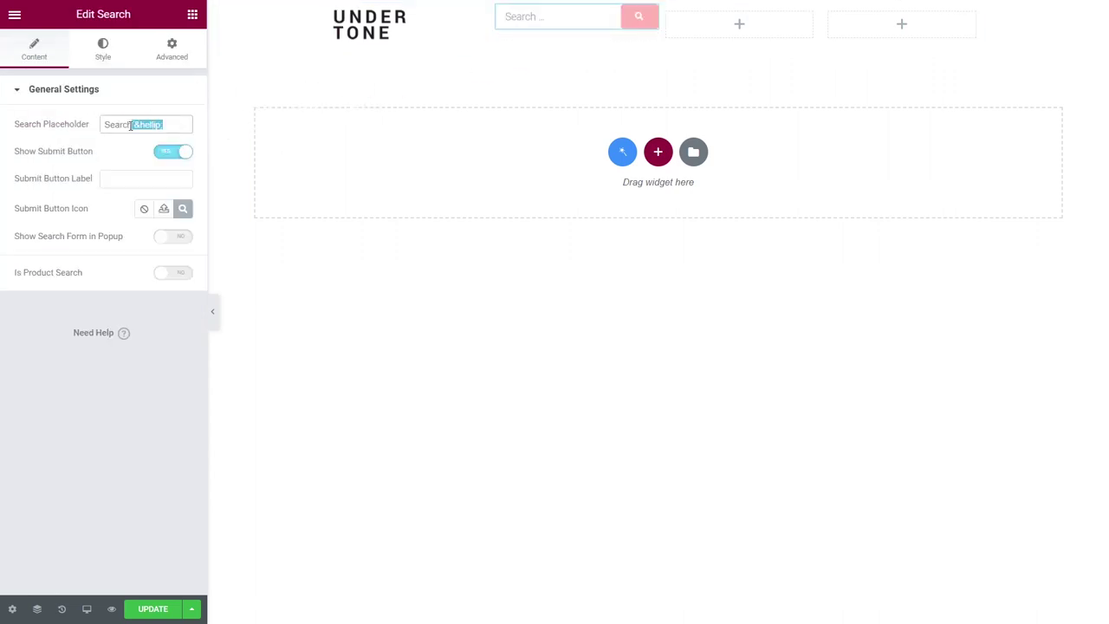
key(BackSpace)
Step: Set the search input field's typography to Roboto, size 11 px and weight 300
click(103, 47)
click(182, 144)
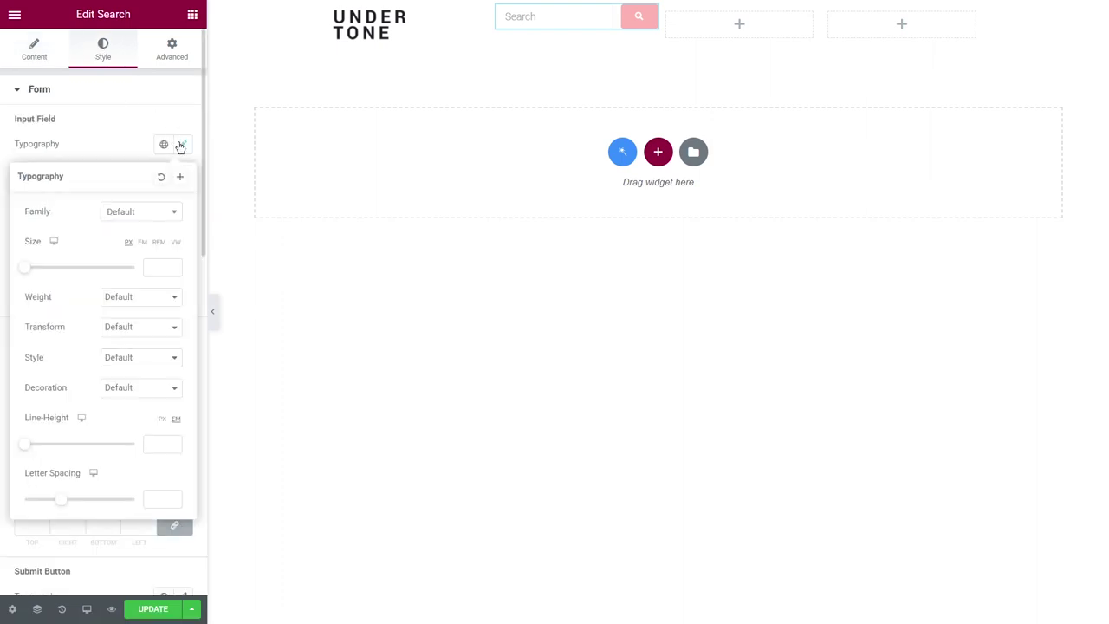
click(130, 211)
text(robo)
click(125, 269)
click(130, 296)
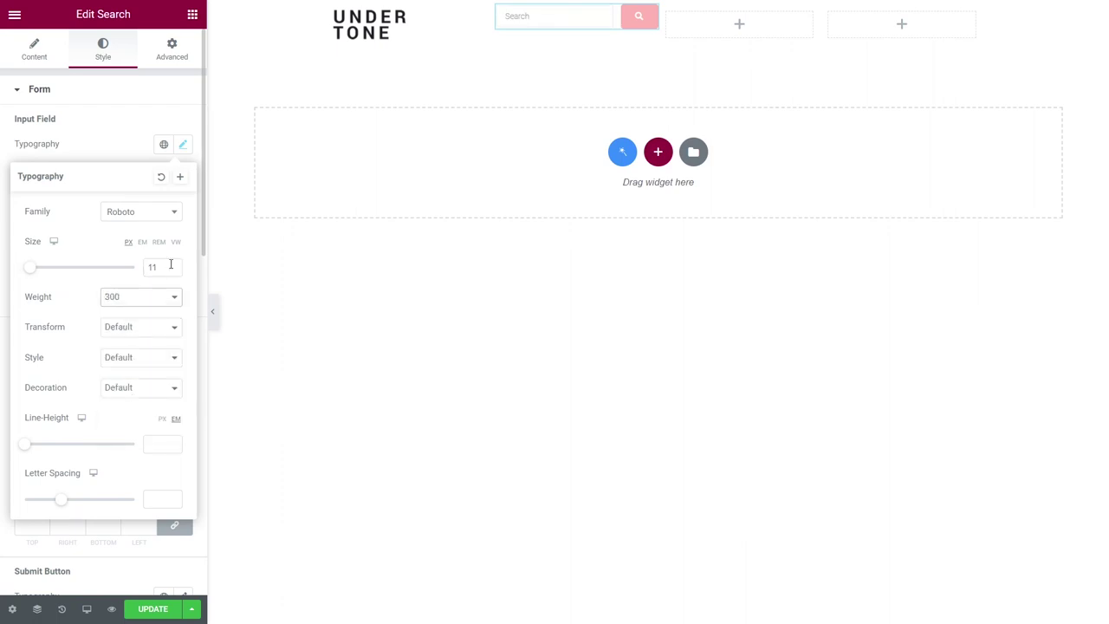
click(182, 144)
Step: Set the search input field's background colour to #F5F5F5A1, its text to dark grey and its placeholder to light grey
click(183, 204)
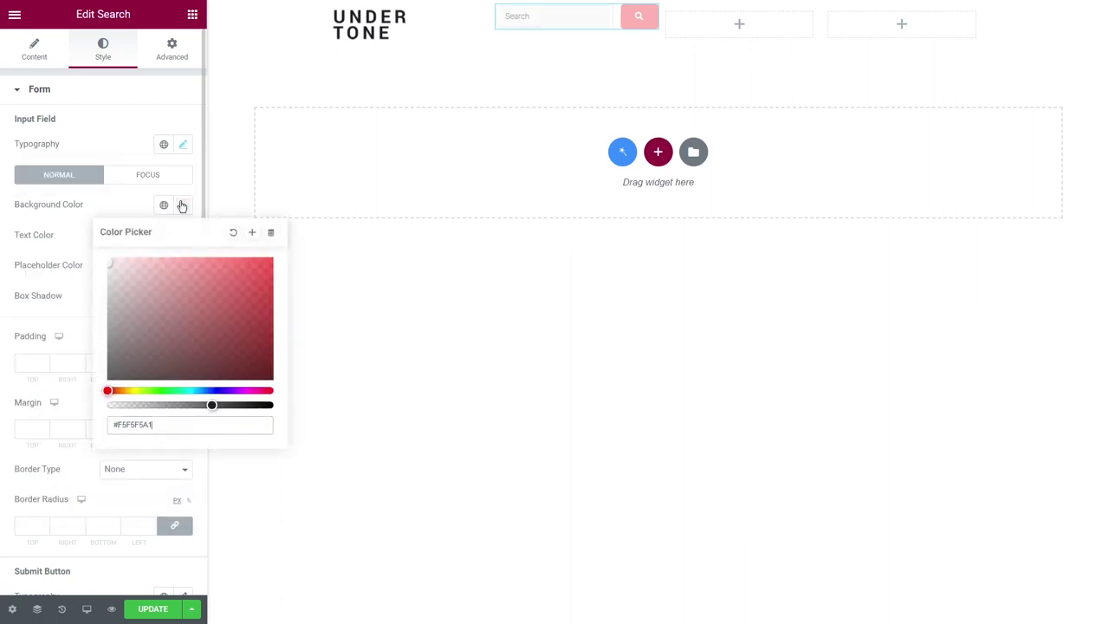
click(183, 235)
click(183, 265)
Step: Unlink the search input field's padding and set it to 6 px top, 5 right, 6 bottom and 7 left
click(174, 362)
click(129, 362)
text(7)
click(75, 362)
text(5)
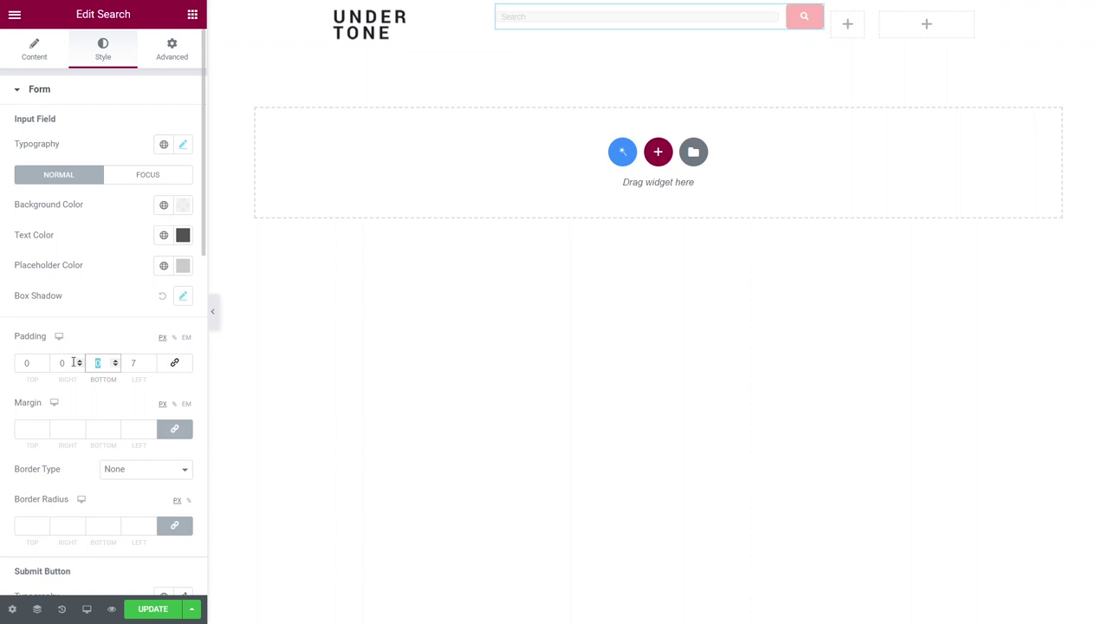
click(26, 363)
text(6)
scroll(111, 389, down, 3)
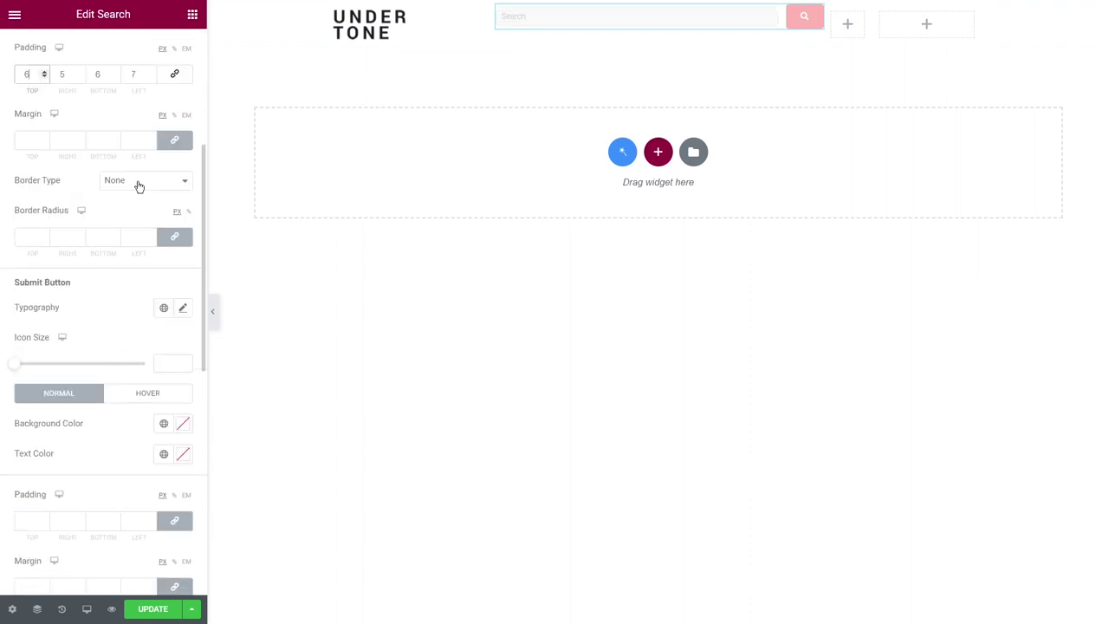
Step: Give the search input field a solid border with a transparent colour
click(136, 180)
click(137, 209)
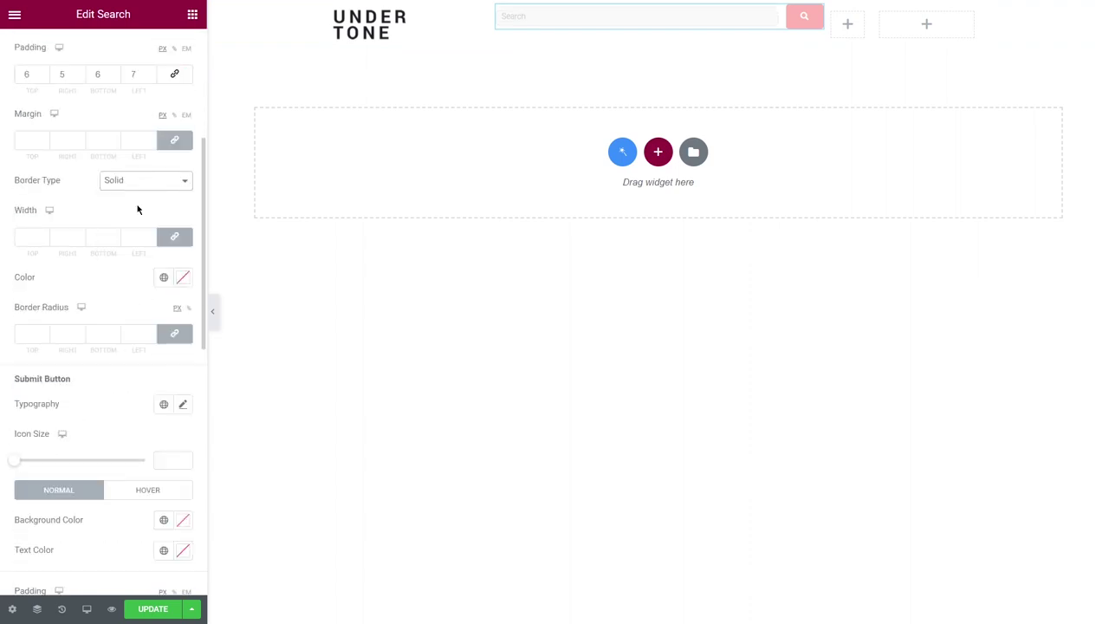
click(183, 277)
click(183, 278)
Step: Set the search submit button's typography size to 11 px and its icon size to 12, with a transparent background and dark icon
scroll(182, 277, down, 3)
click(182, 187)
mouse_move(27, 310)
mouse_down()
mouse_move(49, 315)
mouse_move(32, 314)
mouse_up()
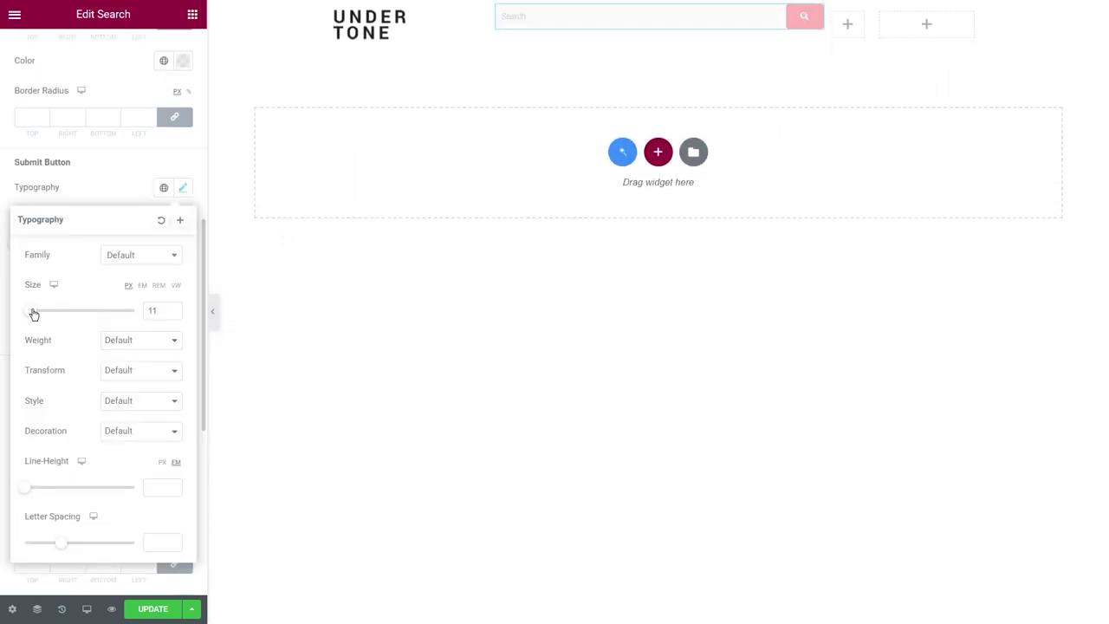
click(183, 189)
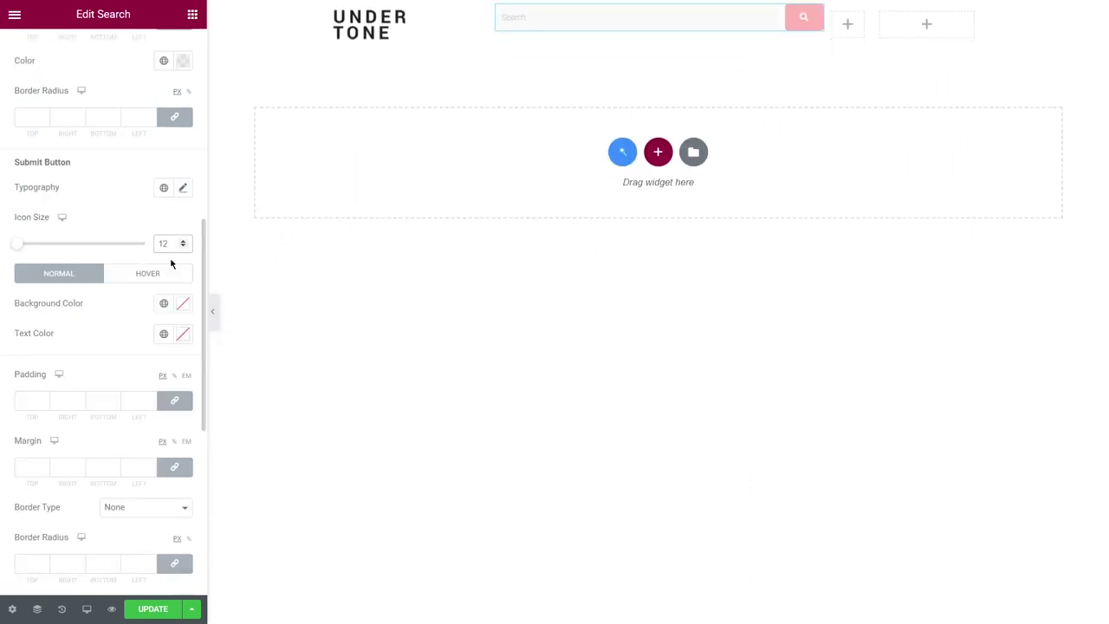
Step: Give the search form a light grey background and a solid 0.5 px light grey border with a border radius of 2 px
scroll(173, 463, down, 5)
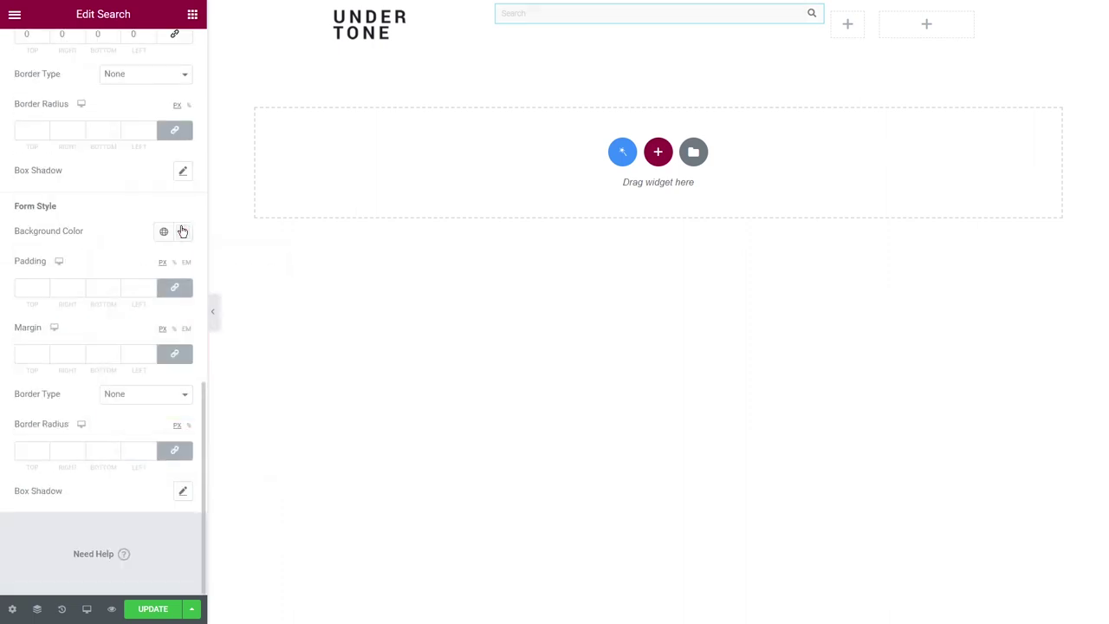
click(136, 397)
click(113, 420)
click(26, 351)
text(0.5)
click(181, 391)
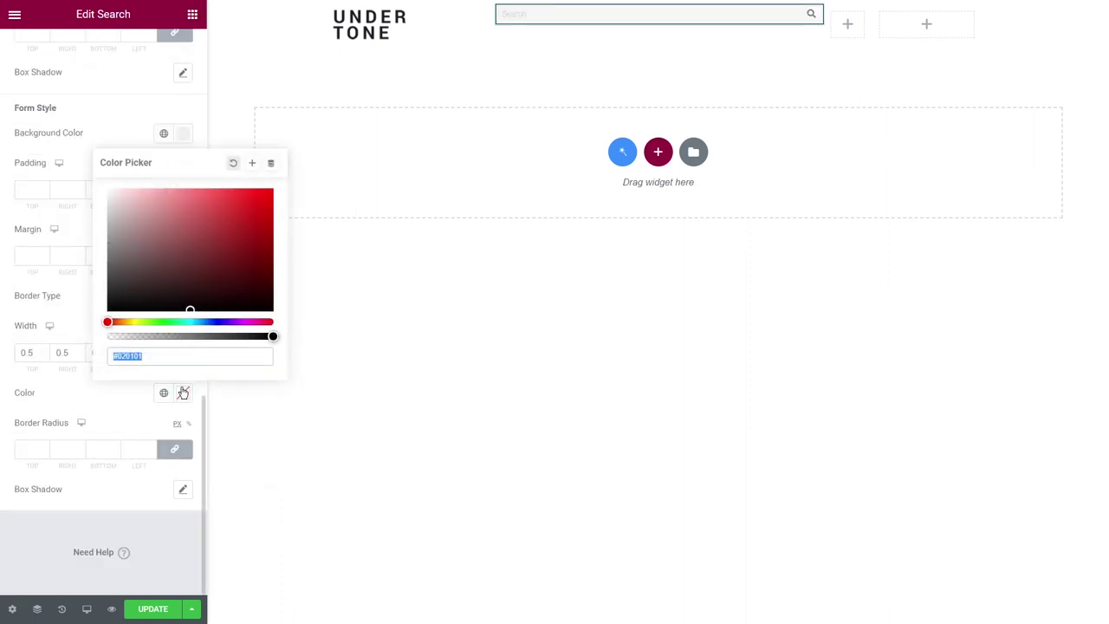
click(26, 448)
text(2)
Step: Set the search column's vertical alignment to Middle and preview the header with the editing panel hidden
click(504, 12)
click(145, 184)
click(130, 219)
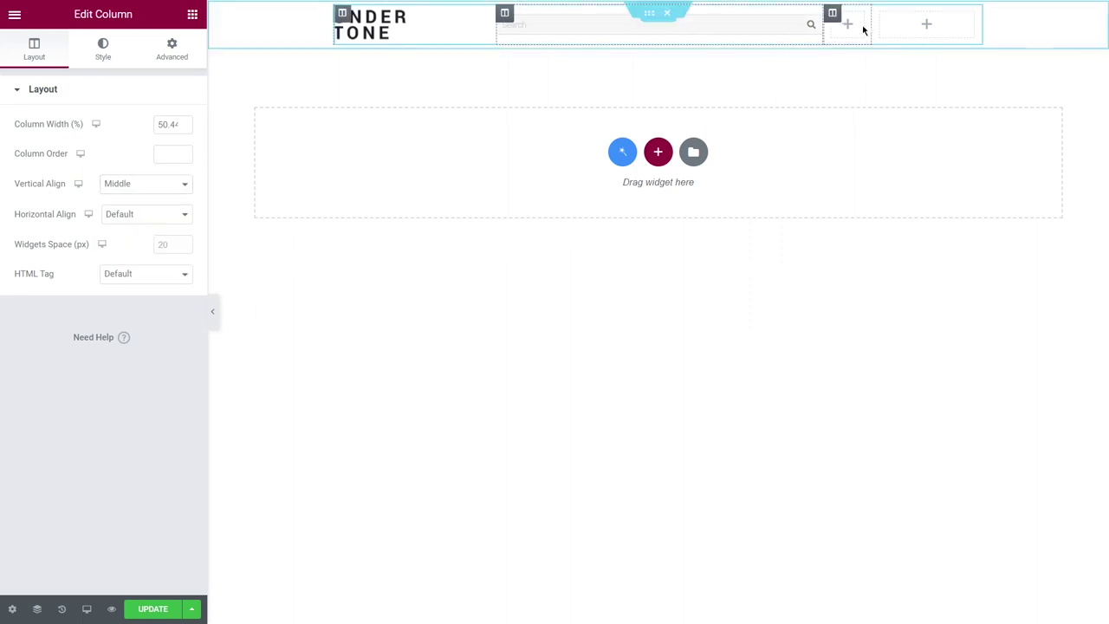
click(832, 13)
click(213, 312)
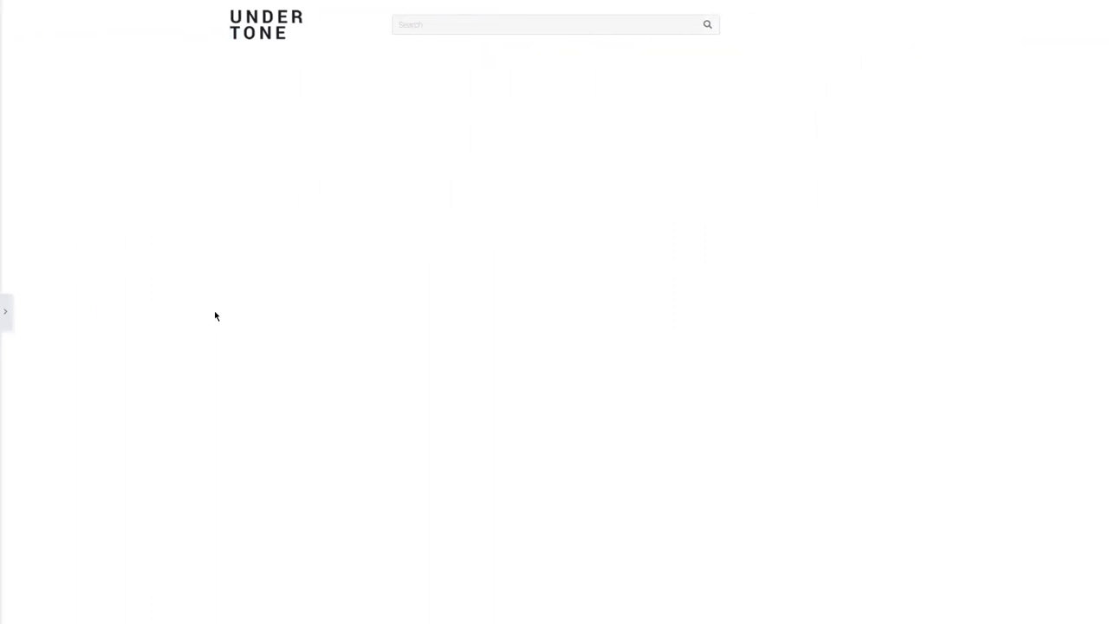
click(5, 312)
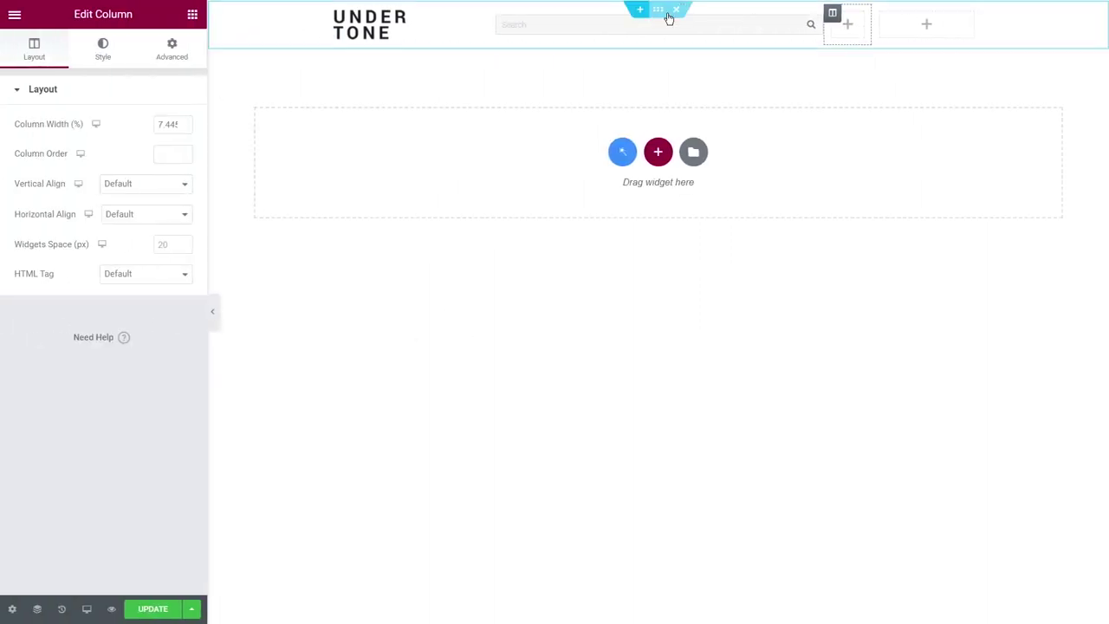
Step: Find the WooCommerce Shopping Cart widget and add it to the empty third inner column of the header
click(192, 14)
click(92, 73)
text(shopping cart)
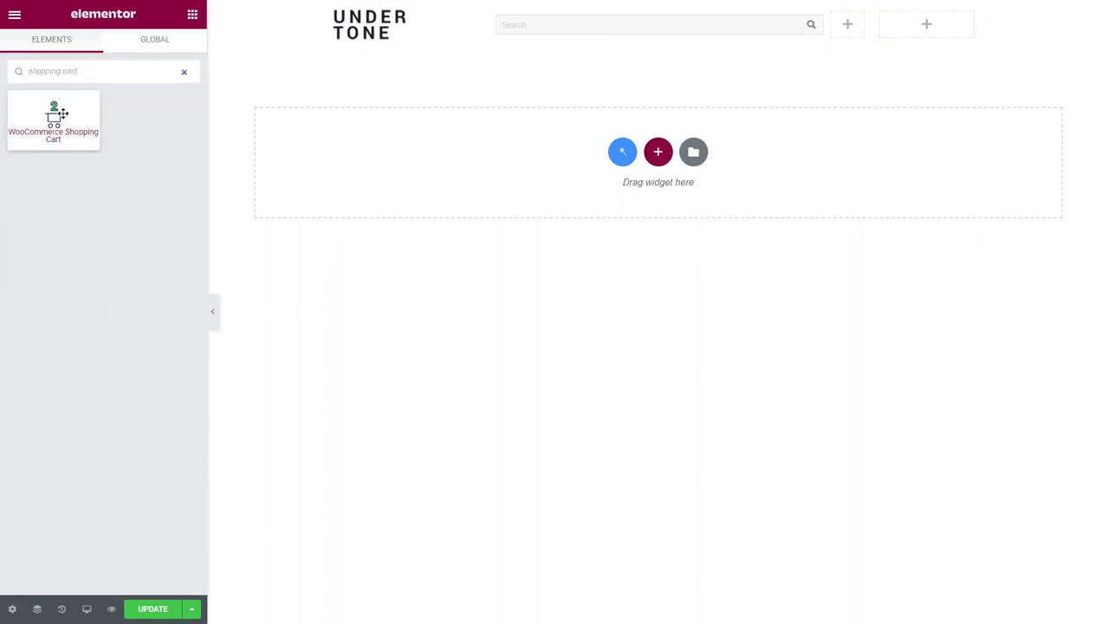
drag(49, 111, 856, 26)
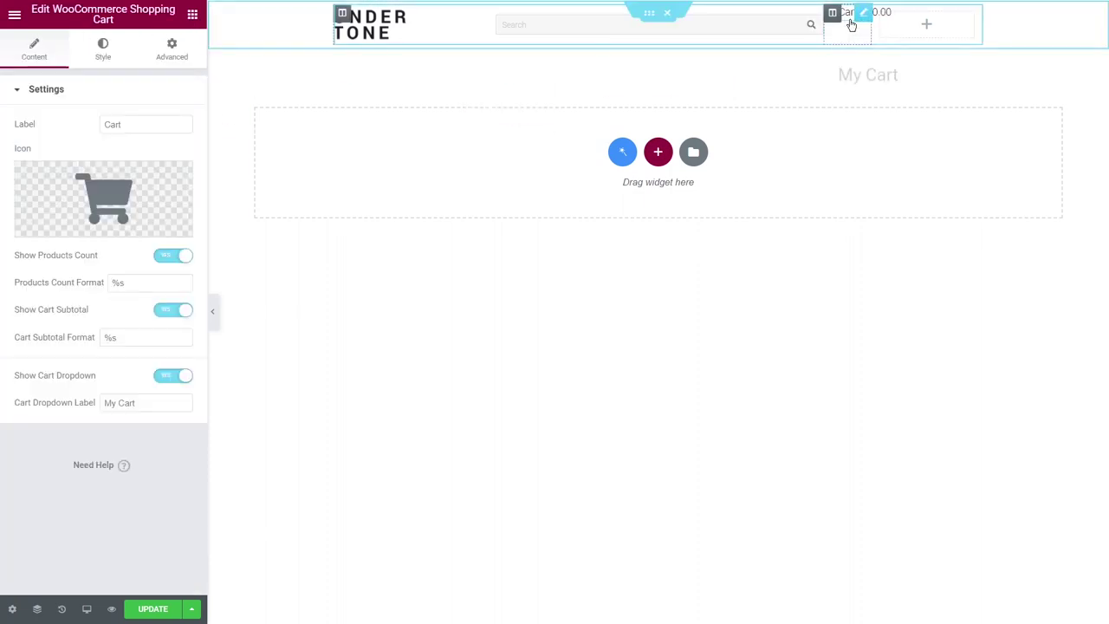
Step: Clear the shopping cart's label and turn off its cart subtotal and cart dropdown
double_click(125, 125)
key(BackSpace)
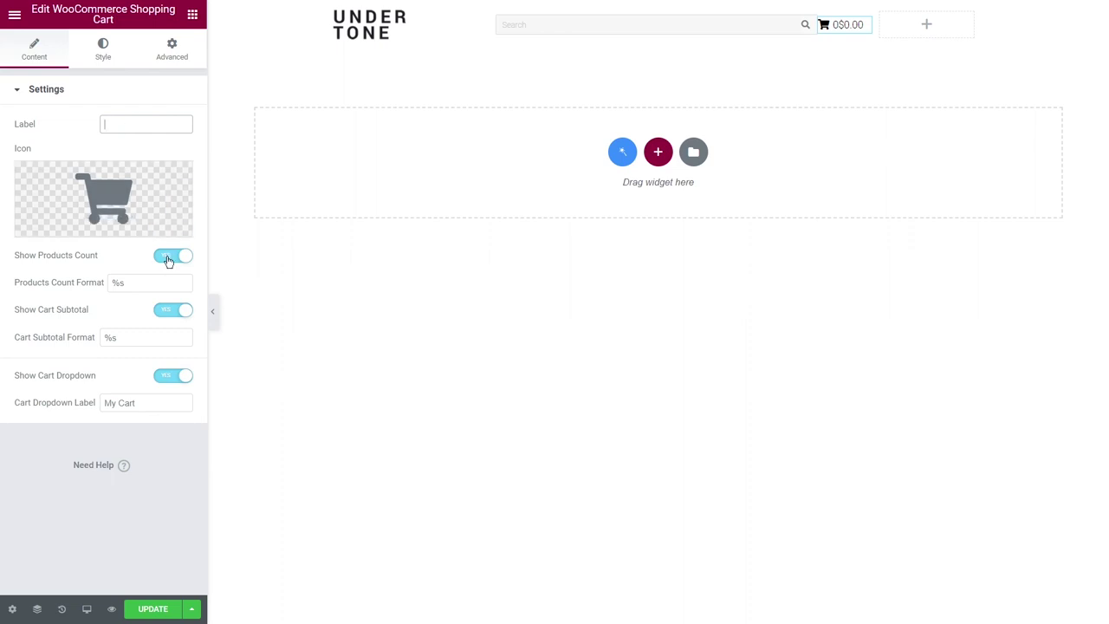
click(170, 312)
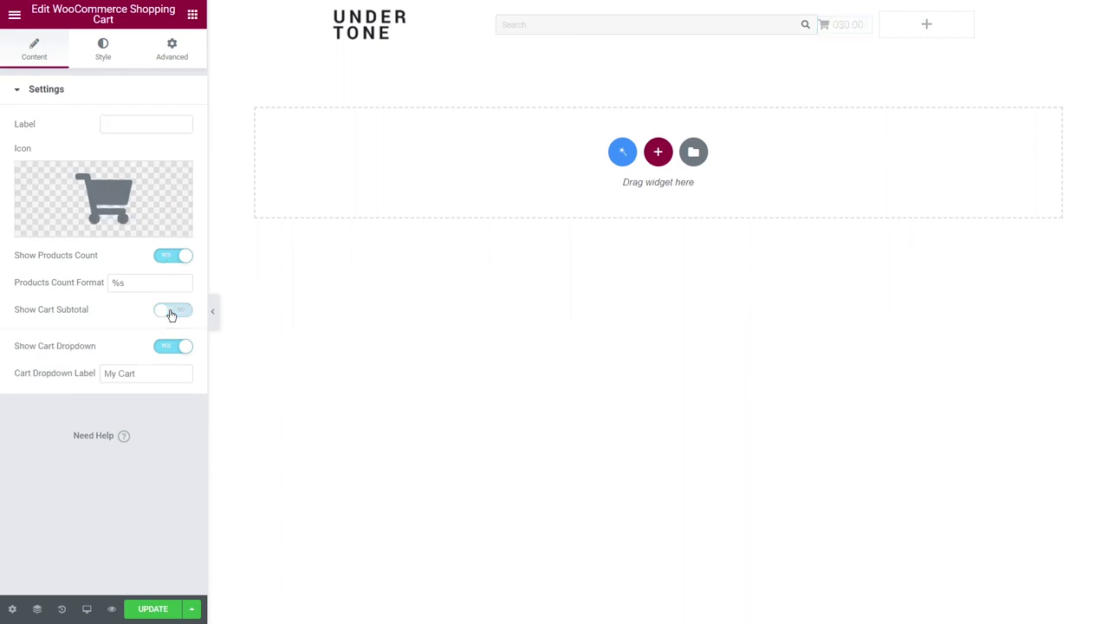
click(164, 347)
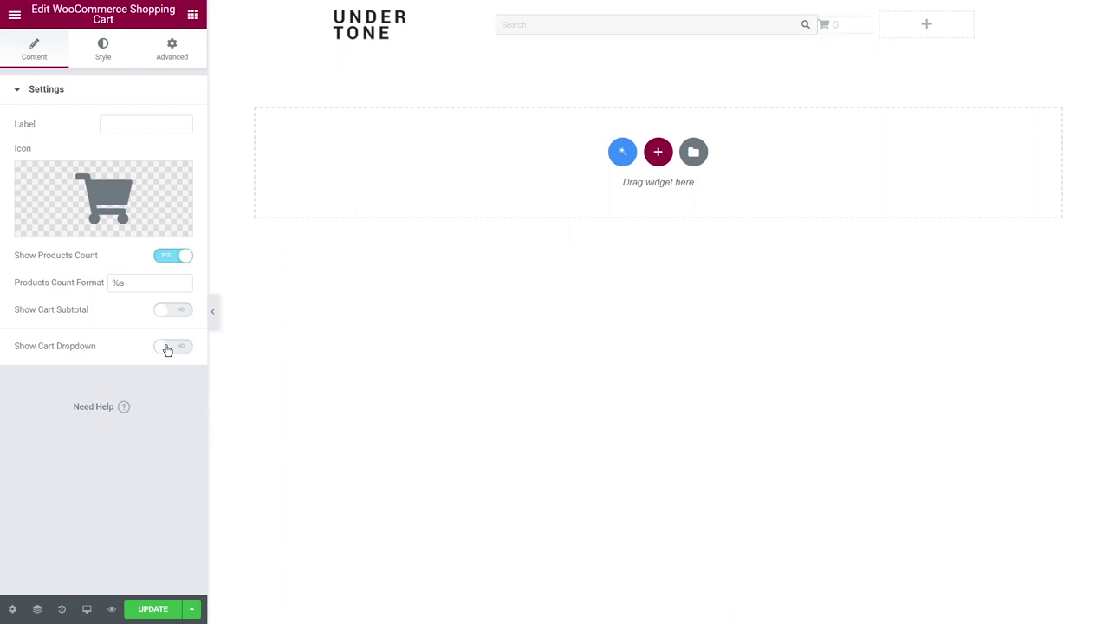
Step: Align the cart to the end and assign global colours to its label, its icon (dark grey) and its count background (pink)
click(105, 49)
click(183, 125)
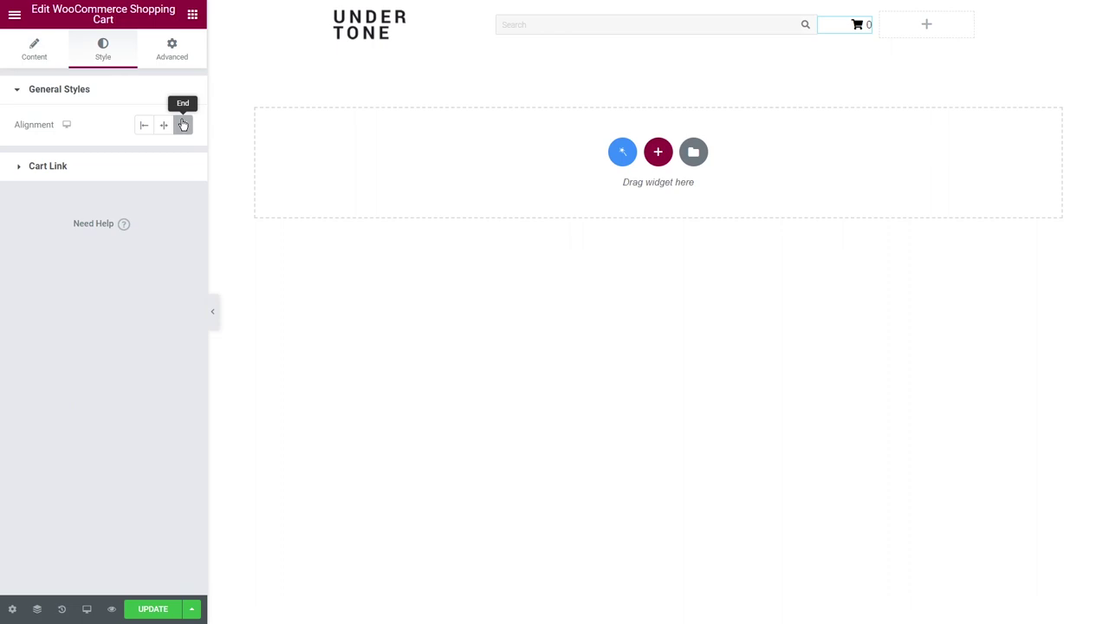
click(99, 167)
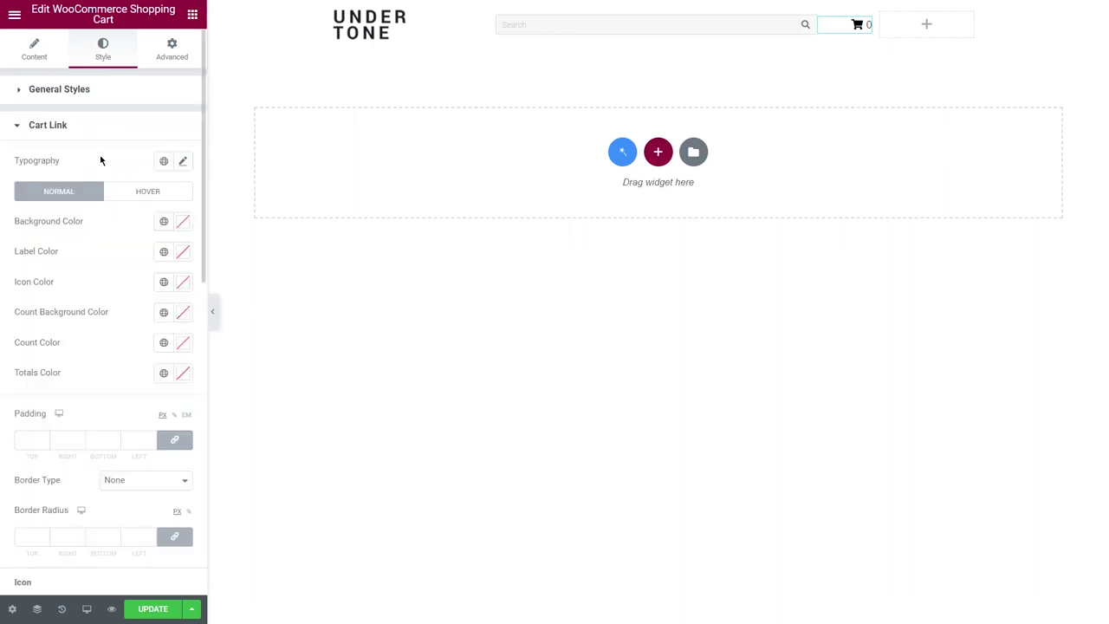
click(163, 251)
click(52, 319)
click(163, 281)
click(52, 423)
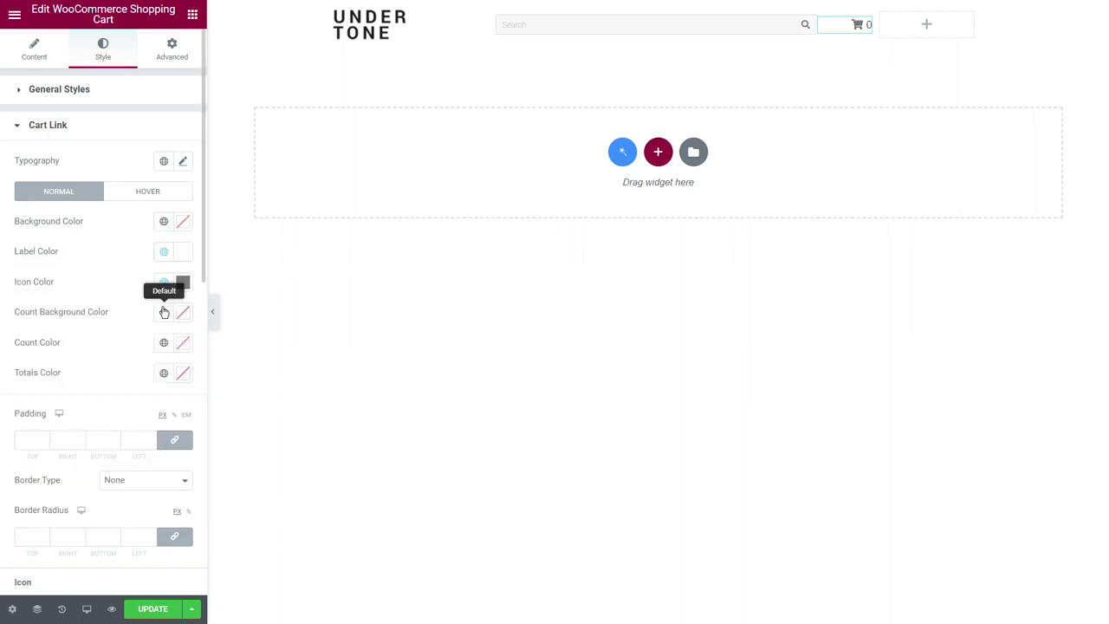
click(164, 312)
click(52, 459)
Step: Assign a global hover colour to the cart icon, and give the normal state a white count colour and 0 px padding
click(147, 190)
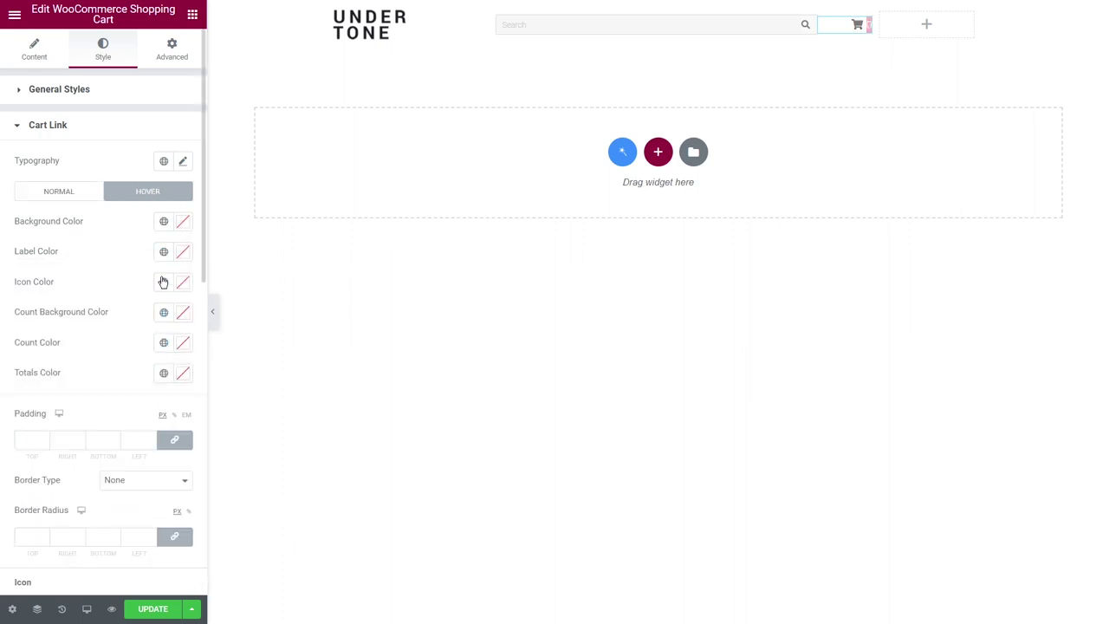
click(164, 282)
click(136, 482)
click(69, 191)
scroll(61, 386, down, 6)
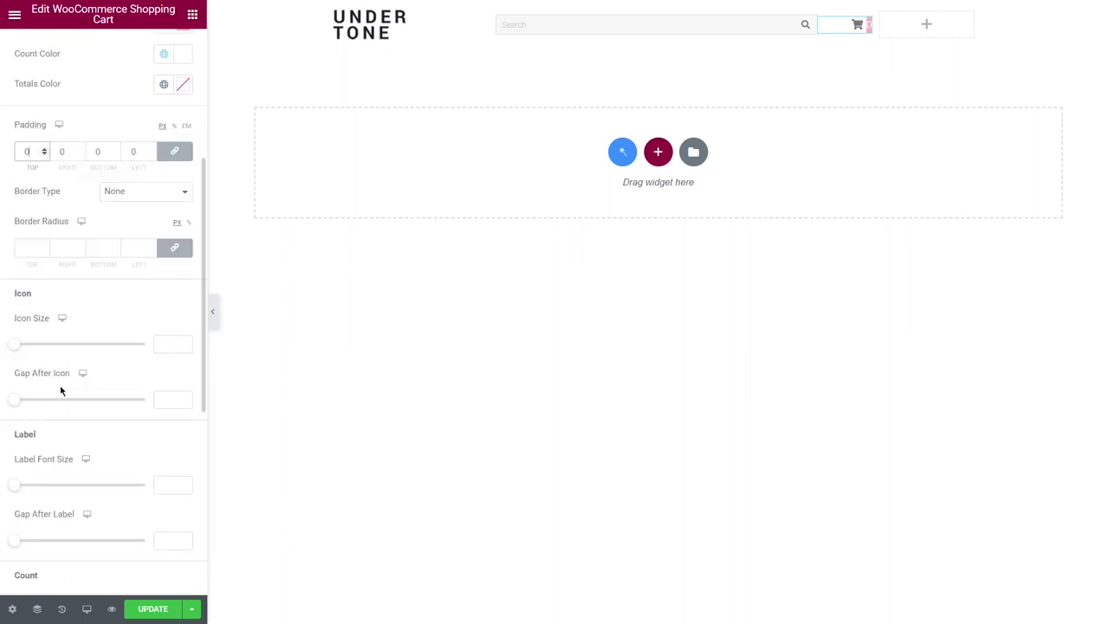
Step: Set the cart icon's size to 13 and the gap after the icon to 5
click(165, 128)
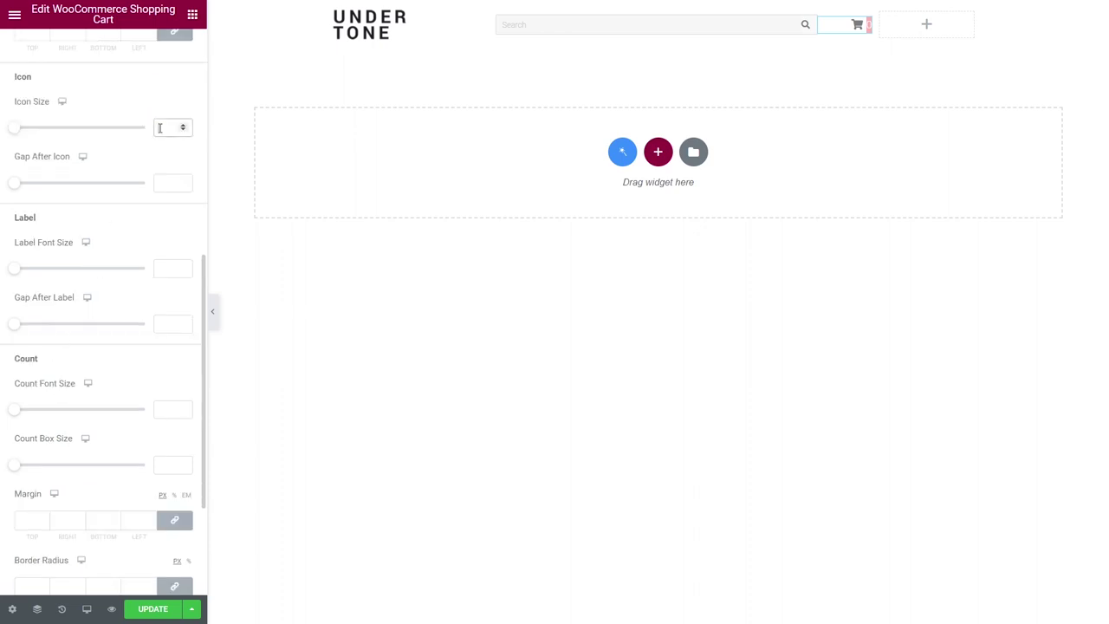
text(13)
click(158, 181)
text(5)
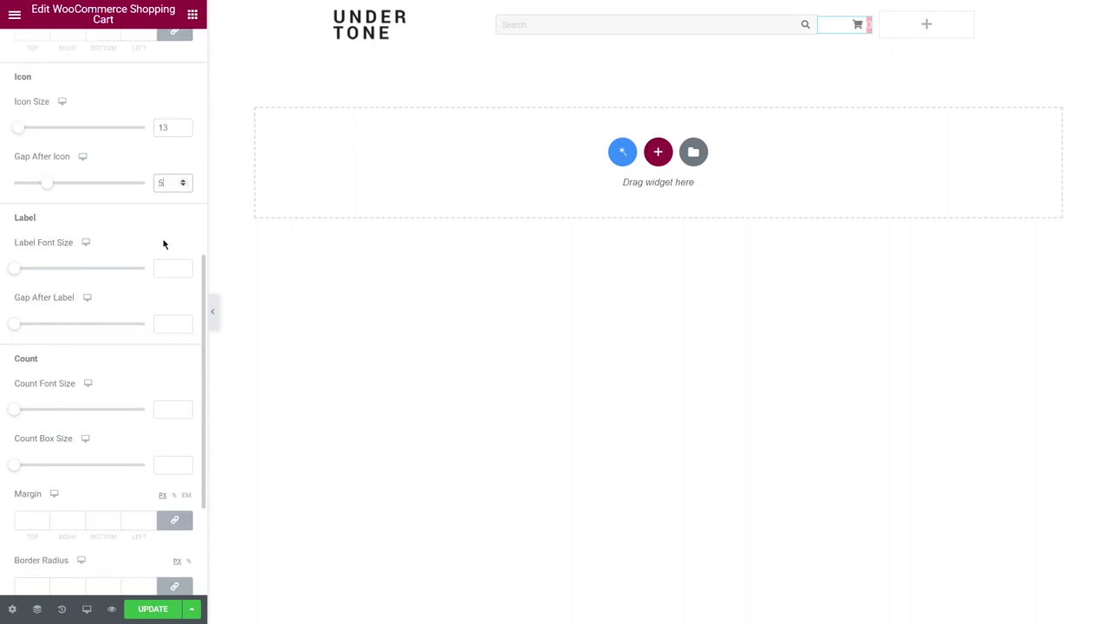
Step: Set the cart count's font size to 9 and its box size to 16
click(163, 409)
text(9)
click(160, 463)
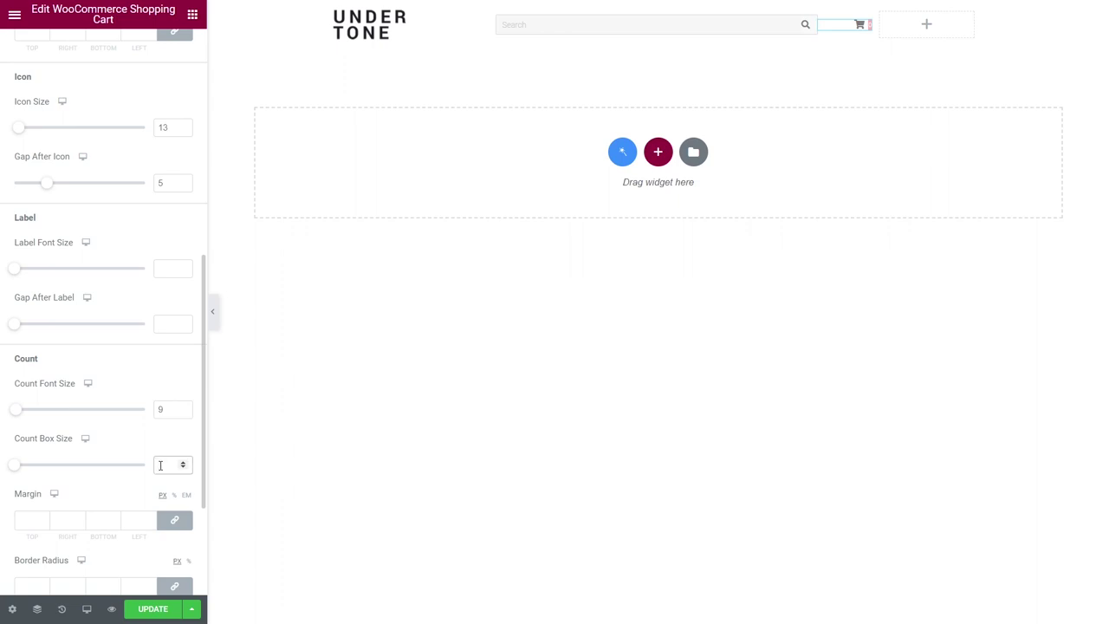
text(16)
Step: Unlink the cart count's margin and set it to -22 px top and -12 px left, with a border radius of 50 px
scroll(161, 470, down, 2)
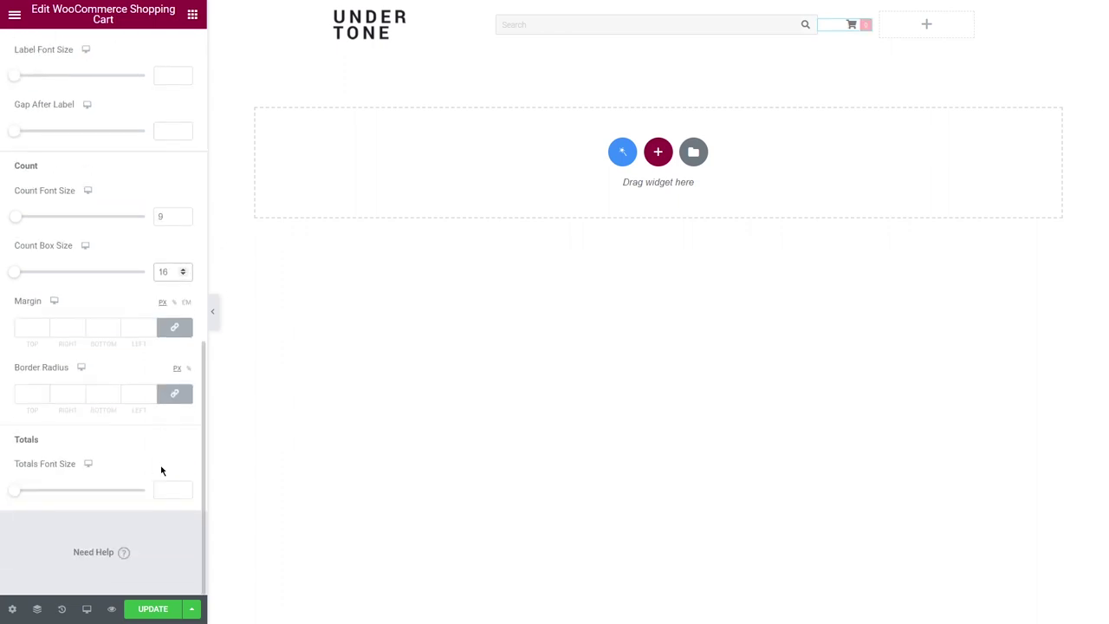
click(174, 327)
click(24, 328)
text(-22)
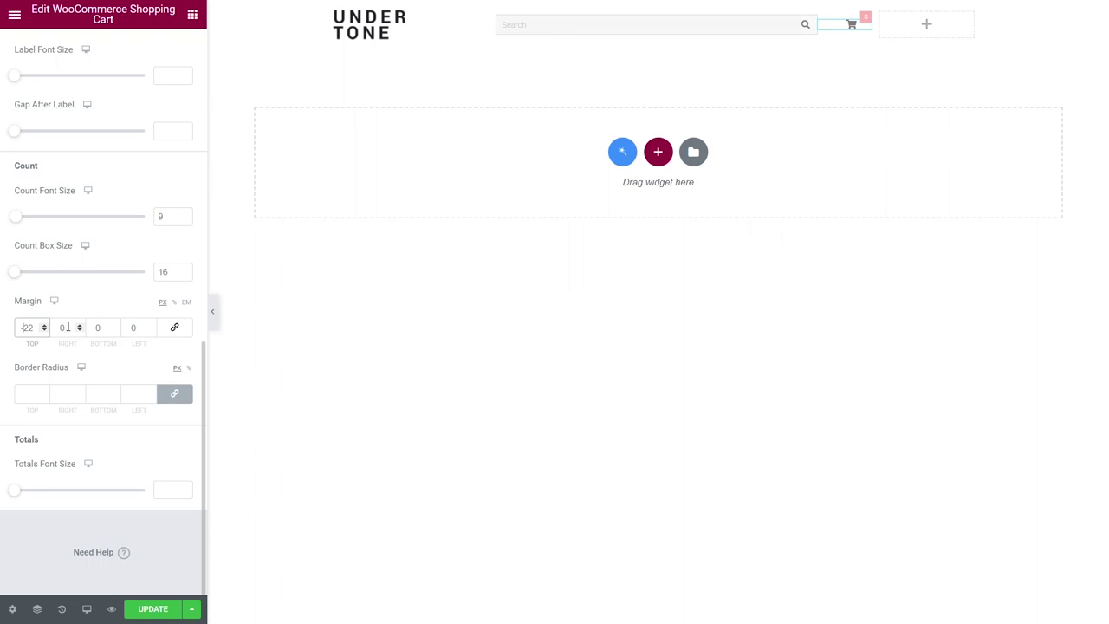
click(130, 327)
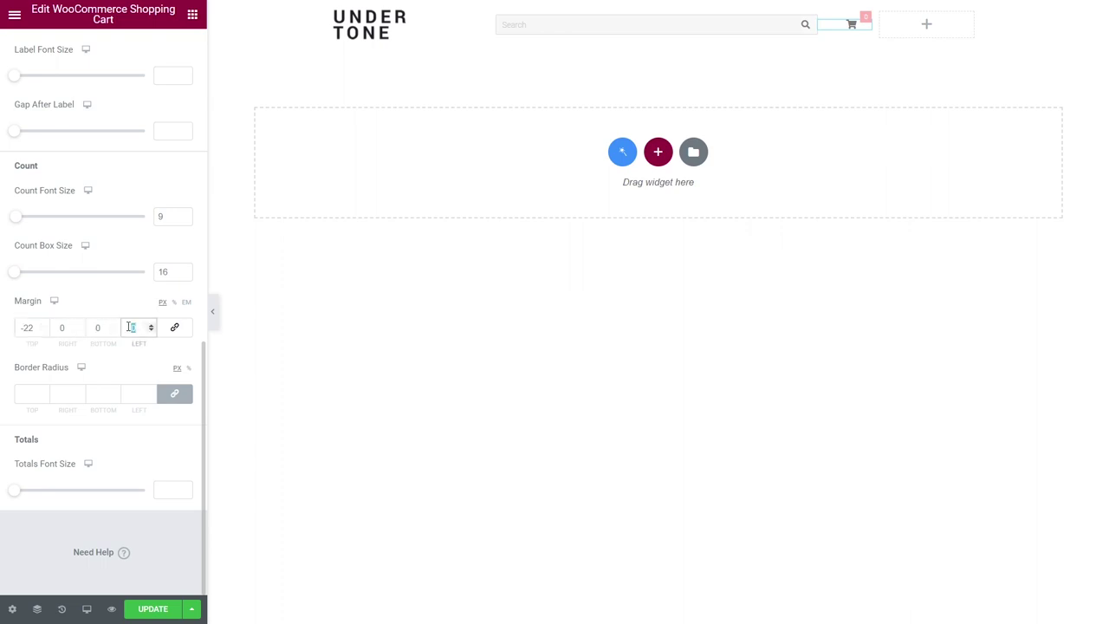
text(12)
click(132, 394)
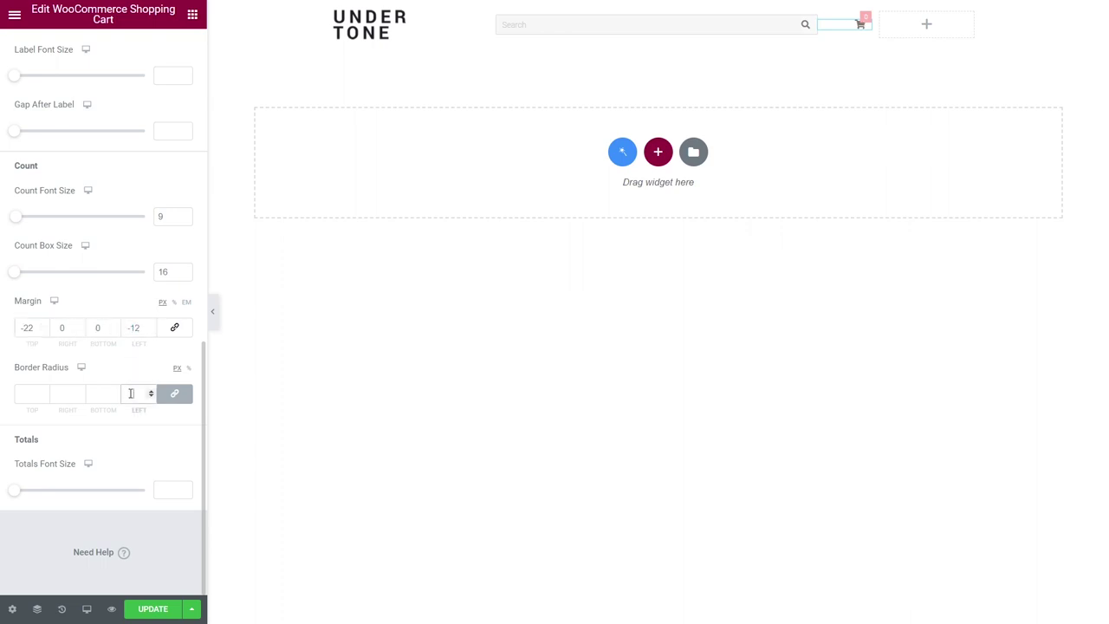
text(50)
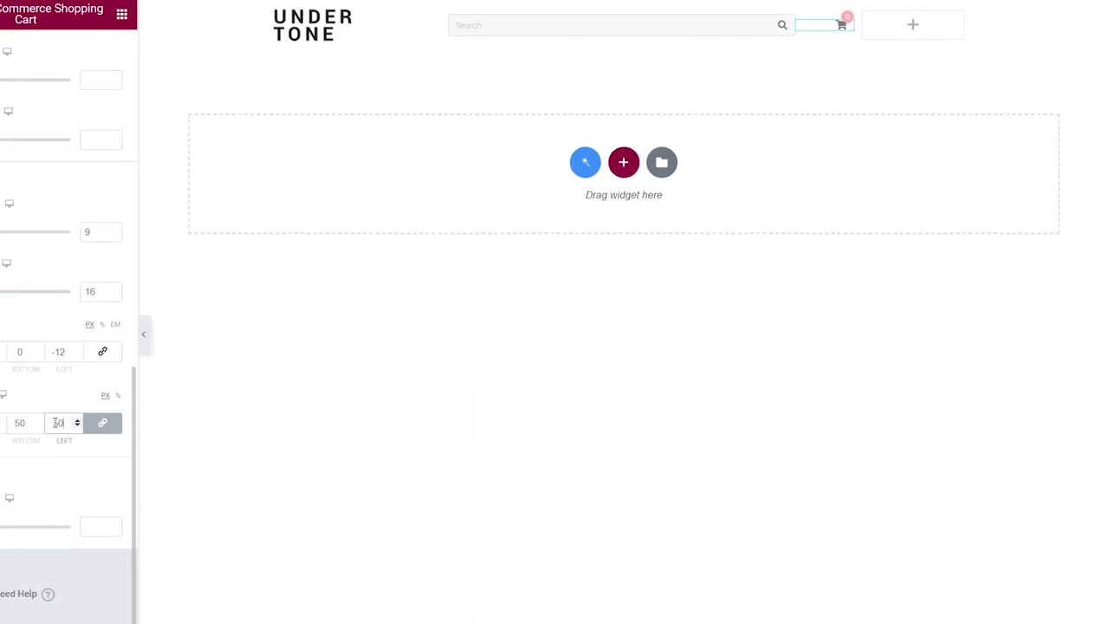
Step: Unlink the shopping cart widget's advanced margin and add a small top margin
scroll(160, 372, up, 5)
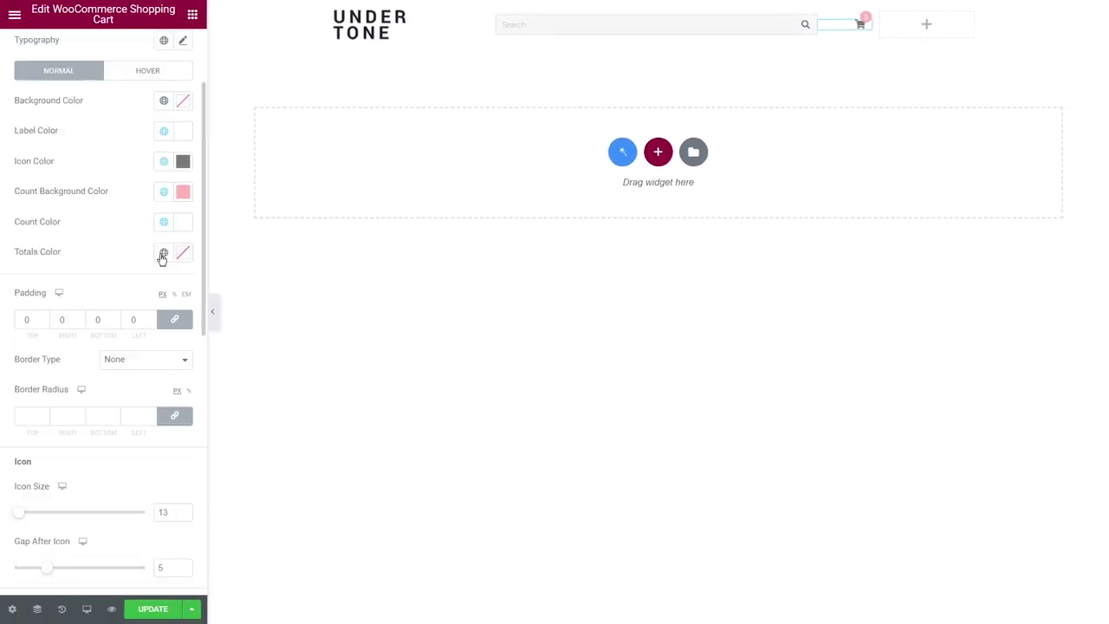
scroll(161, 259, up, 3)
click(159, 52)
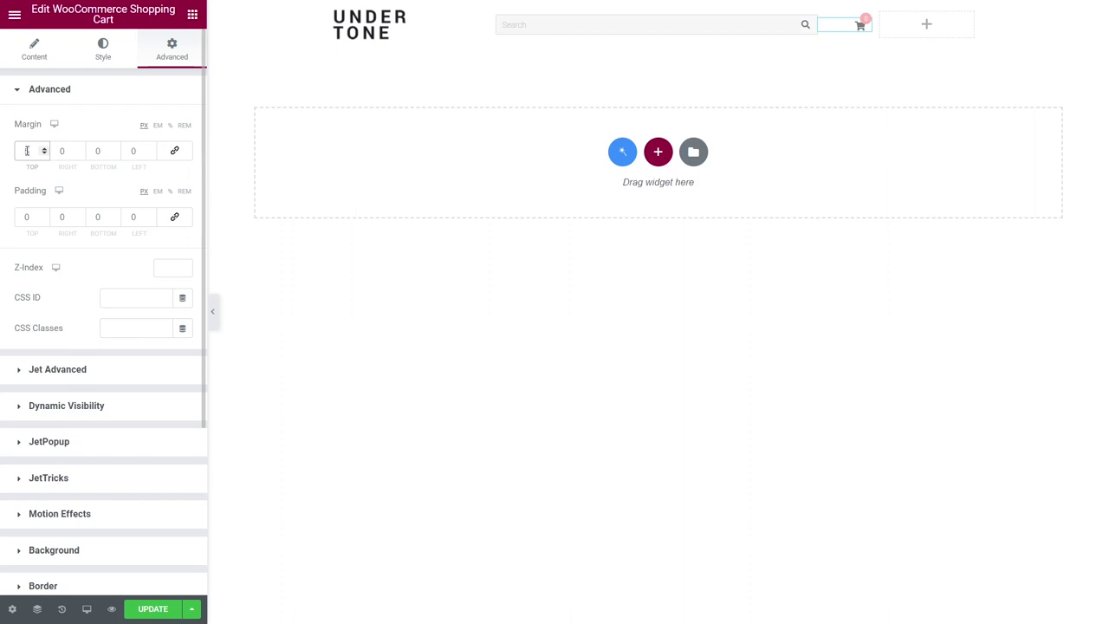
Step: Find the Auth Links widget and add it to the empty last inner column of the header
click(192, 13)
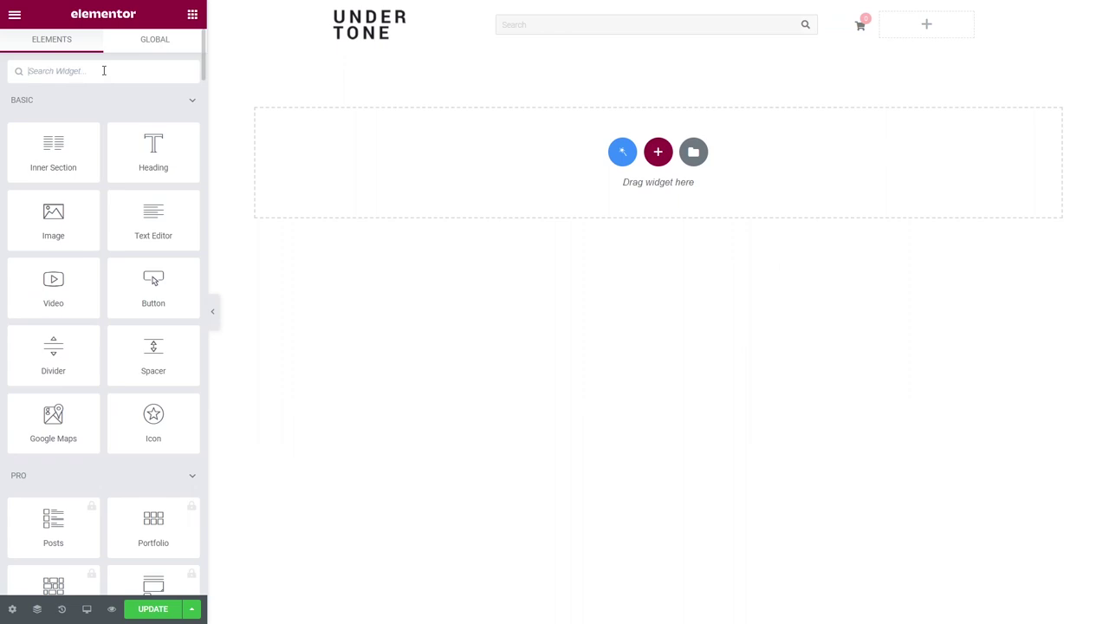
text(auth links)
drag(53, 121, 930, 29)
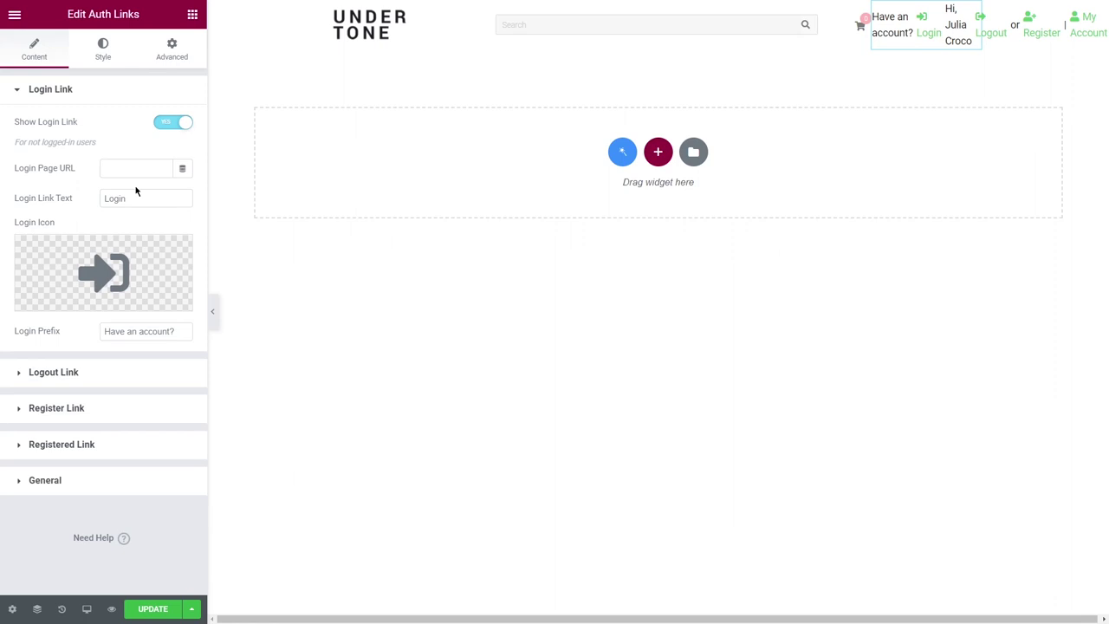
Step: Clear the login prefix and the logout prefix of the Auth Links widget
drag(181, 331, 101, 331)
key(BackSpace)
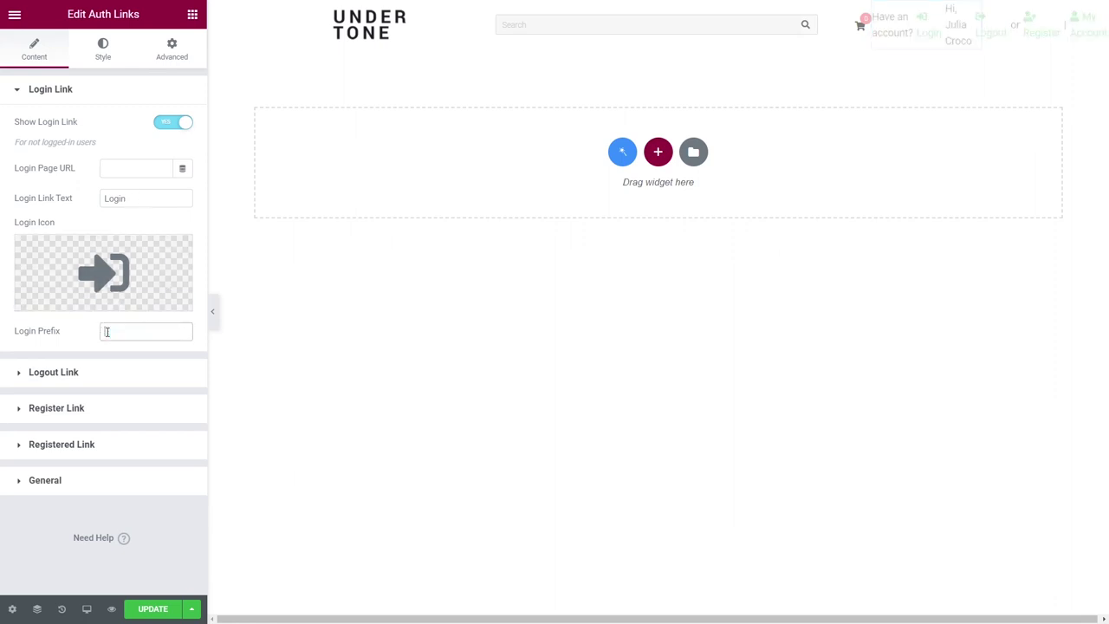
click(104, 372)
triple_click(102, 367)
key(BackSpace)
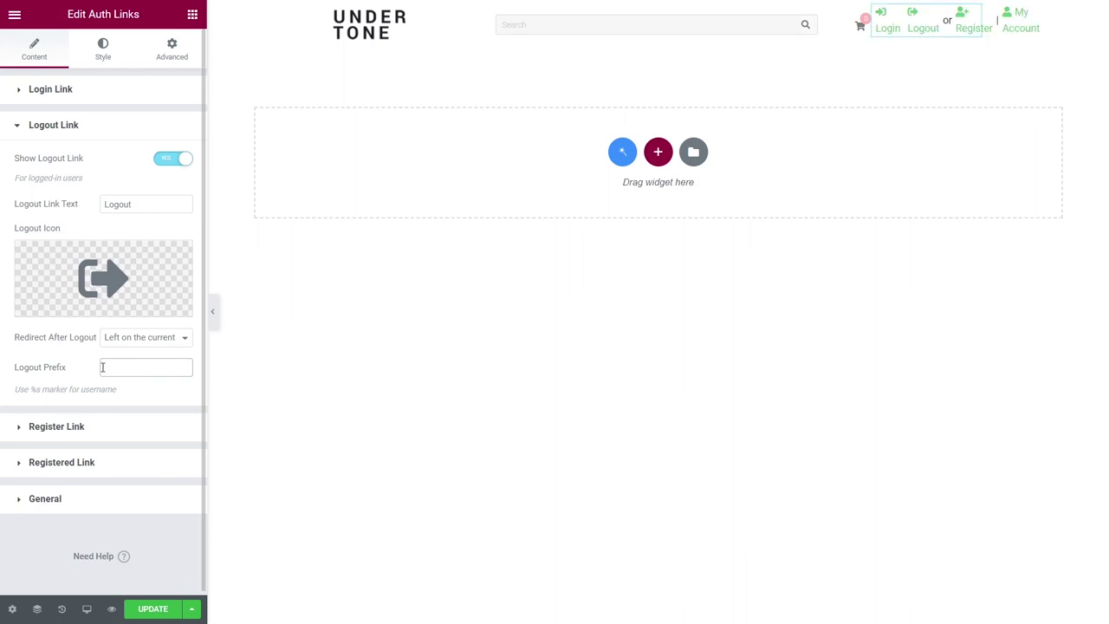
Step: Review the Auth Links widget's register and registered link settings and keep the order as Login/Logout, Register/Registered
click(99, 425)
click(101, 441)
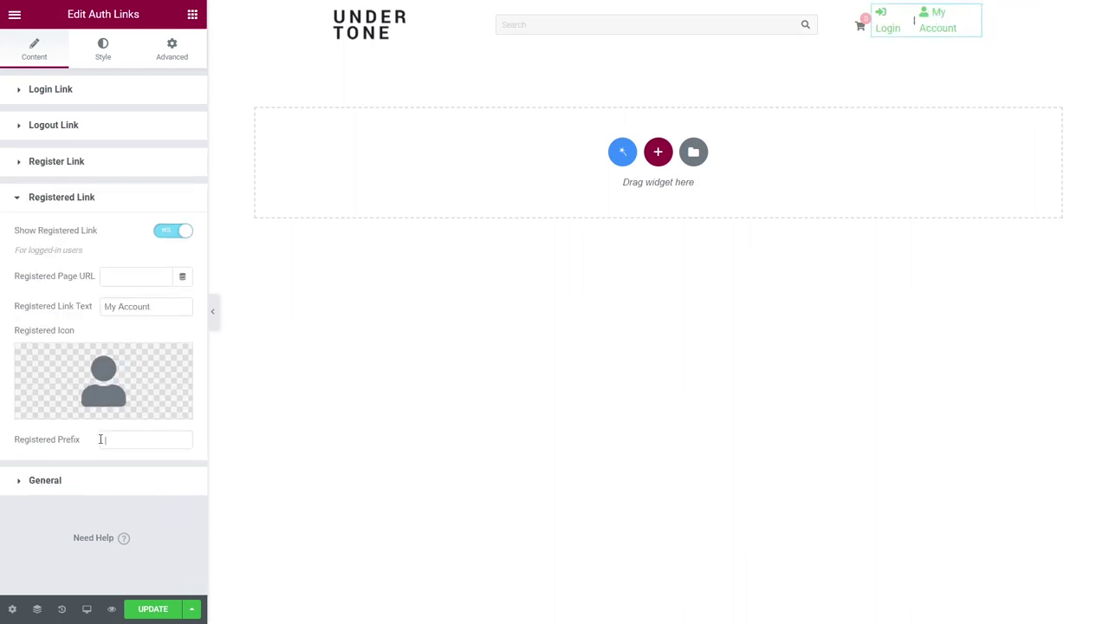
click(97, 481)
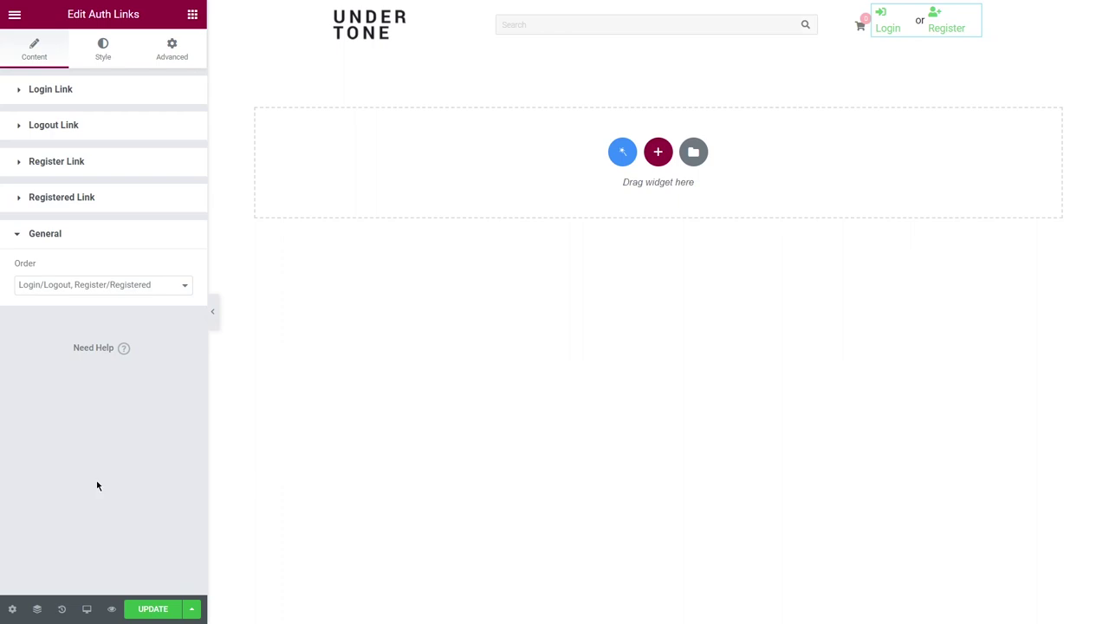
click(86, 285)
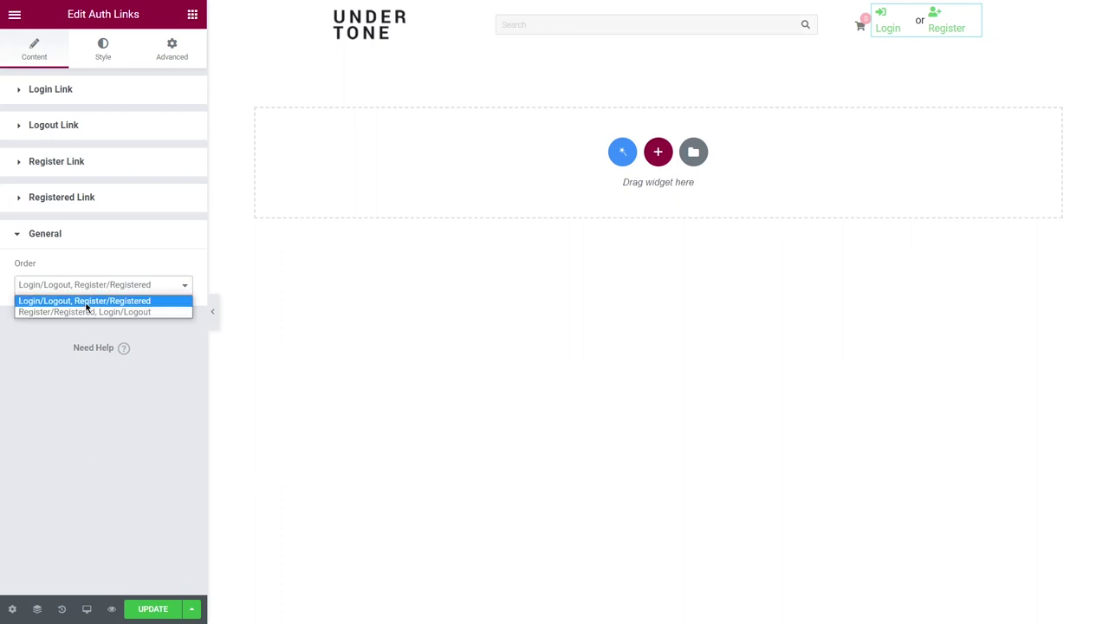
click(87, 300)
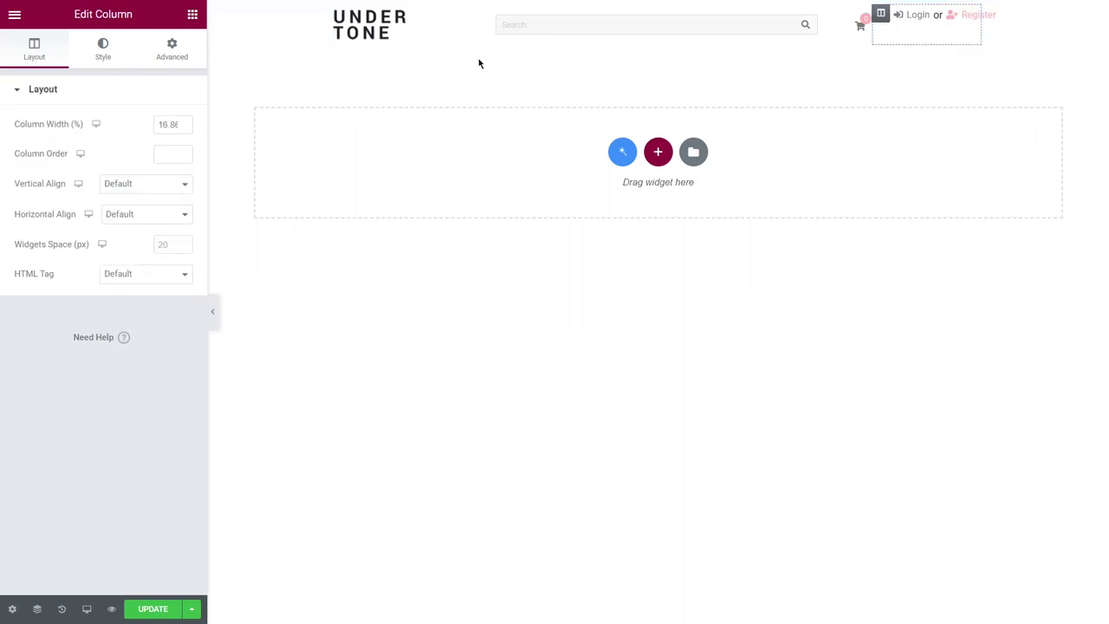
Step: Set the vertical alignment of the auth links column to Middle and update the header template
click(145, 184)
click(144, 223)
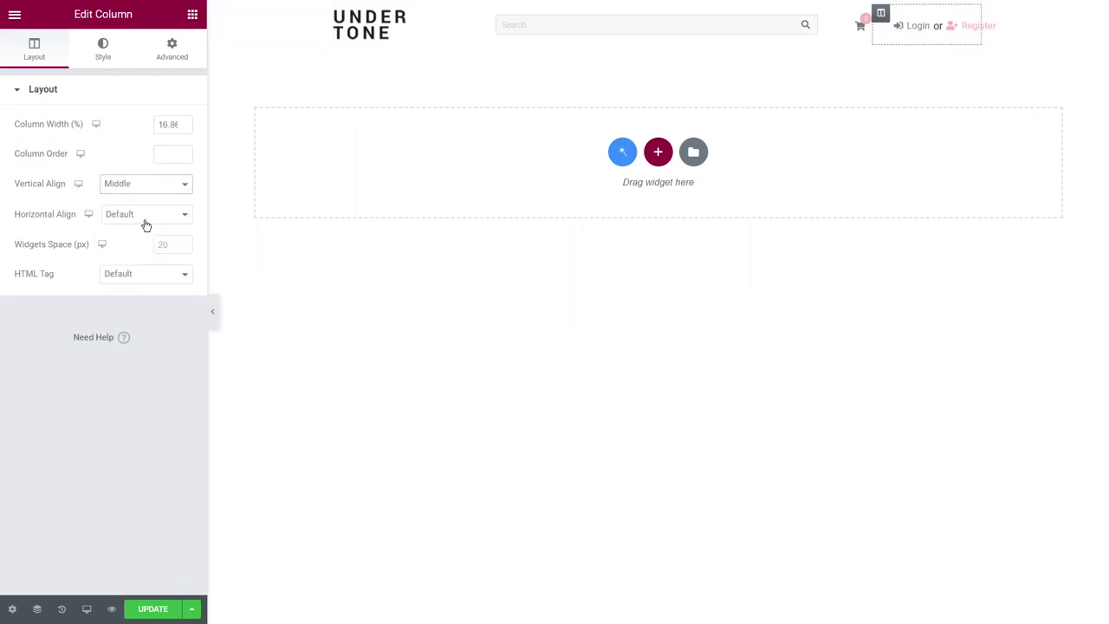
click(154, 610)
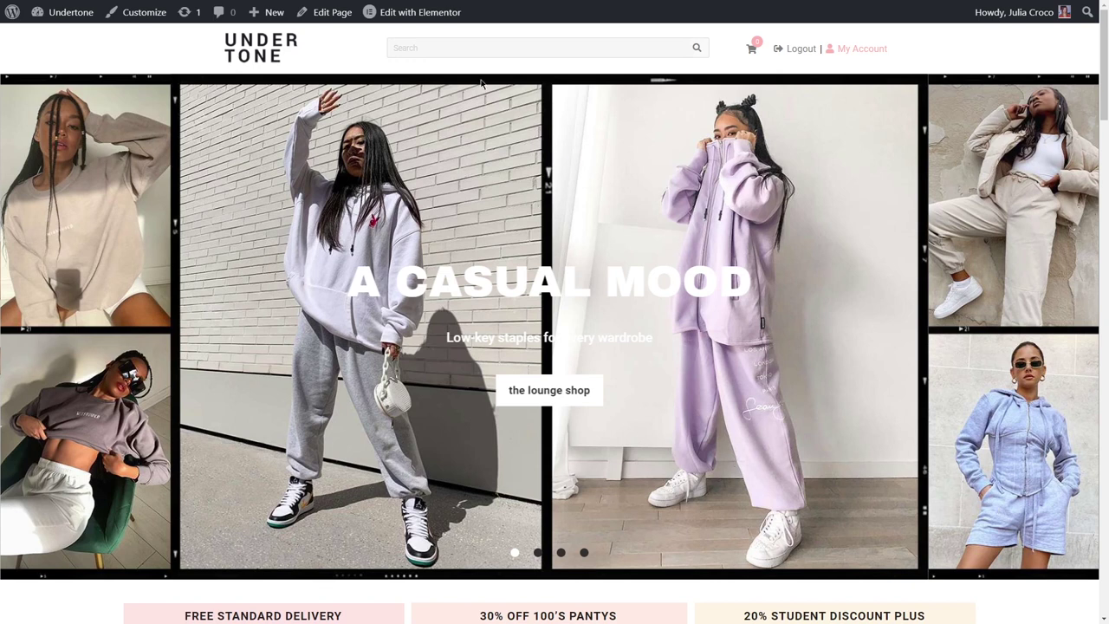
Step: Search the live site for "dress" using the header's search field
click(419, 48)
text(dress)
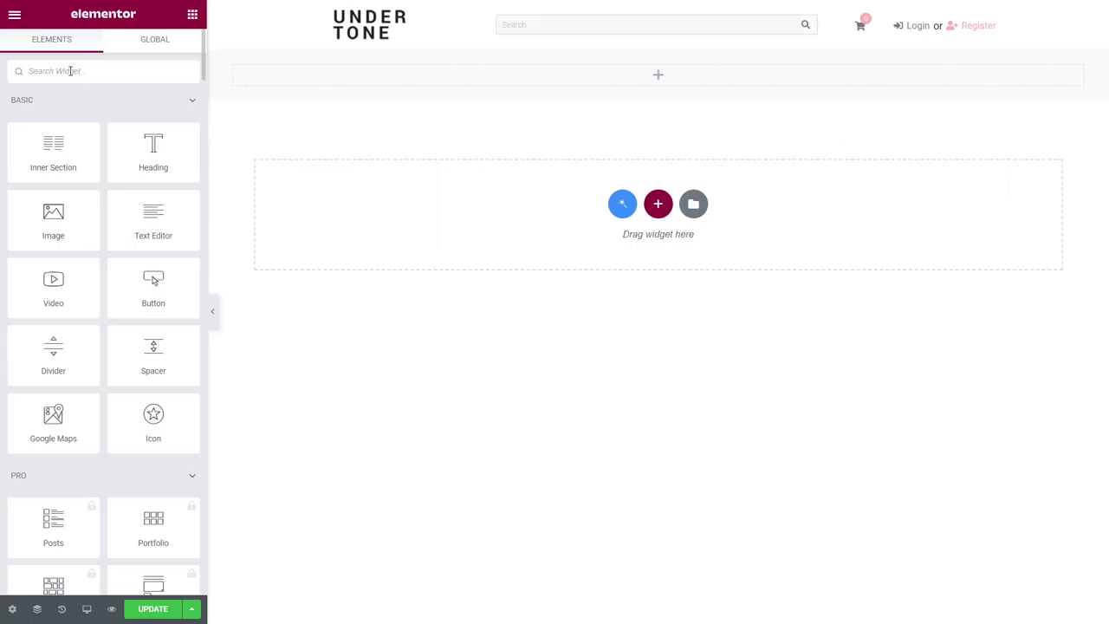
Step: Find the unlocked Nav Menu widget, add it to the empty section below the header row, and use the Categories menu
text(nav menu)
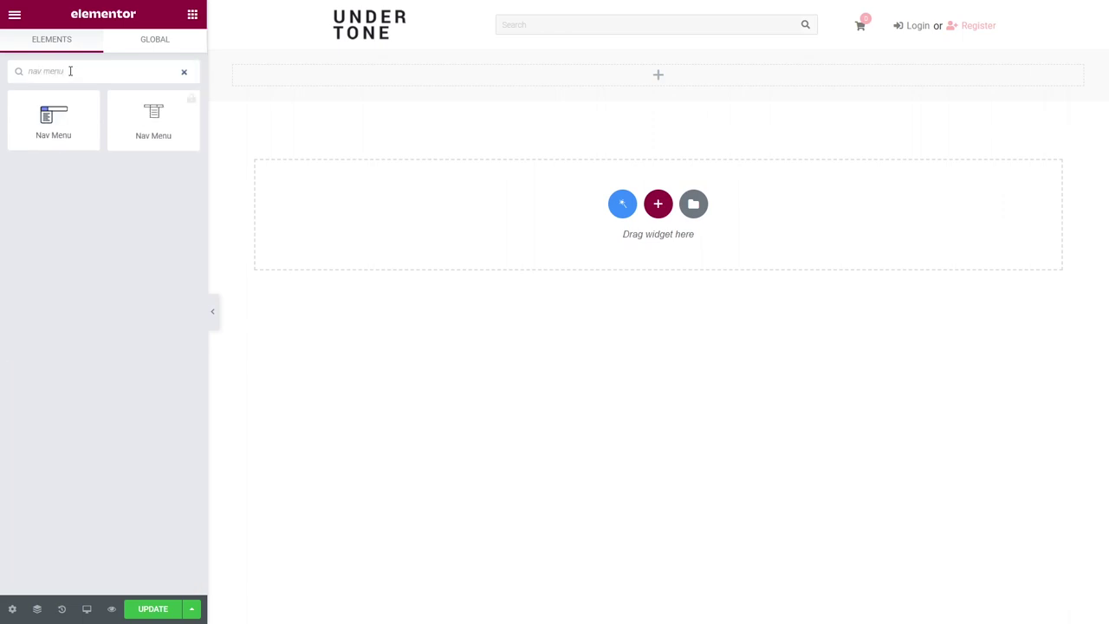
drag(54, 120, 641, 77)
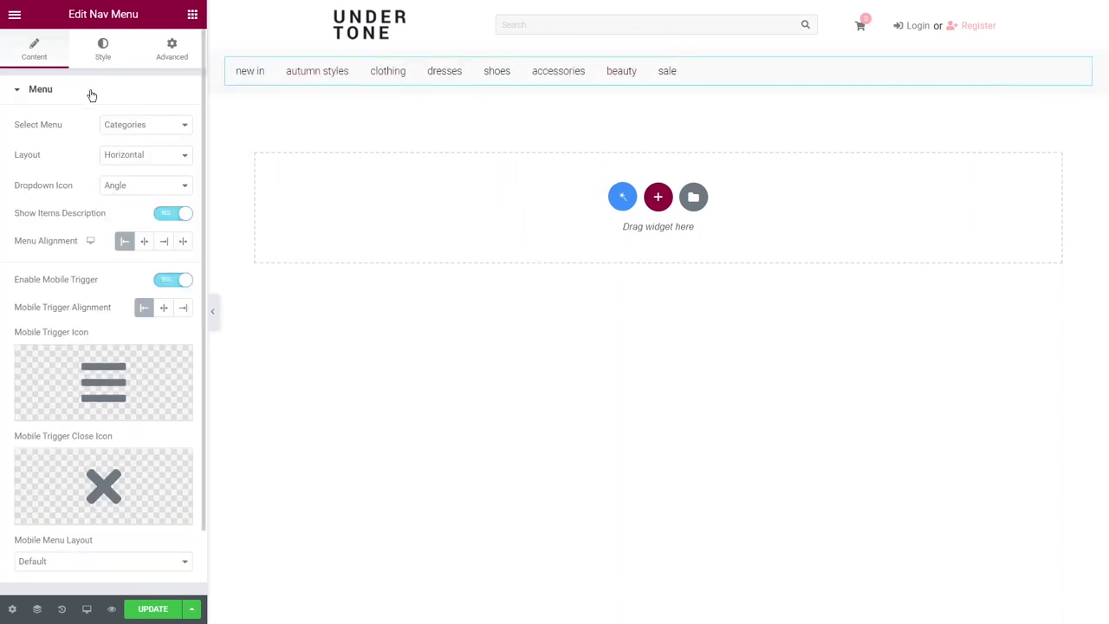
click(138, 126)
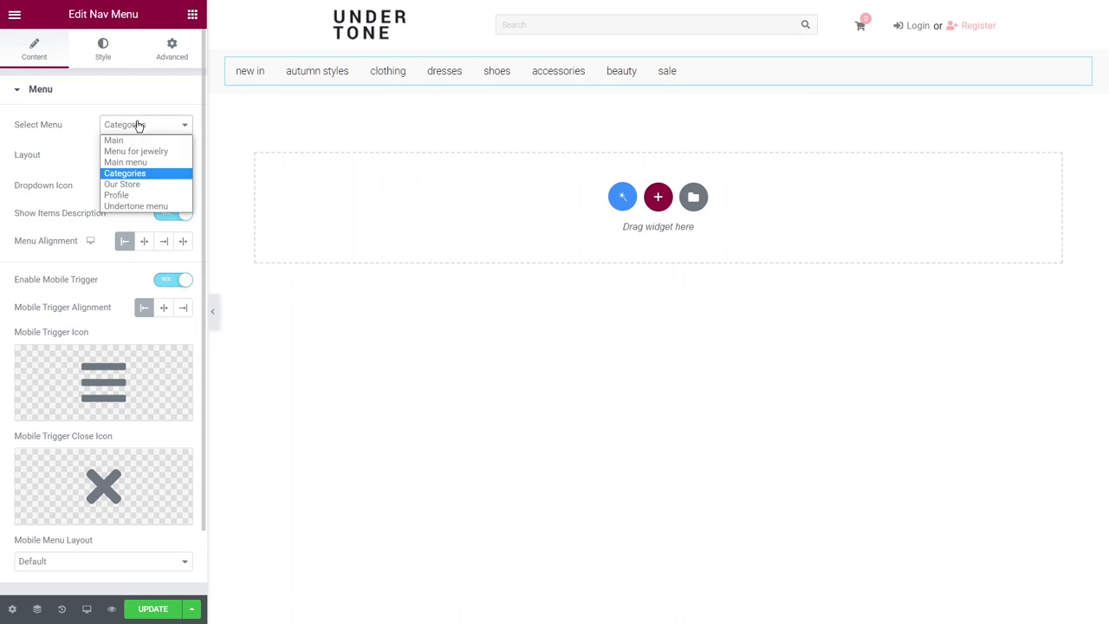
click(139, 174)
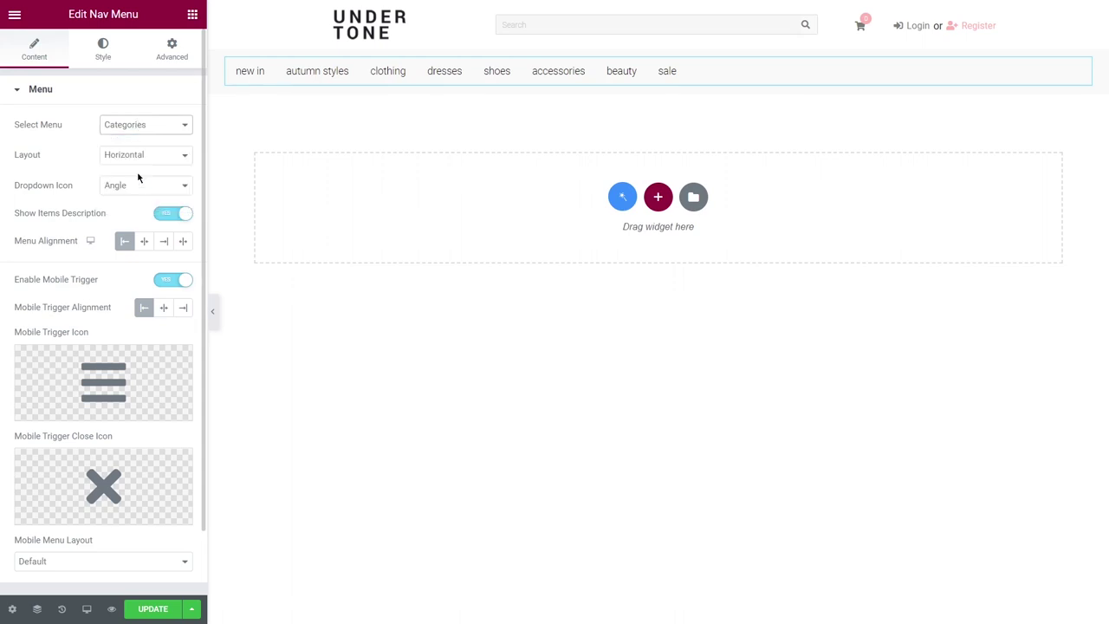
Step: Try the vertical layout for the nav menu, return it to Horizontal, and keep Angle as the dropdown icon
click(142, 155)
click(139, 180)
click(136, 156)
click(136, 170)
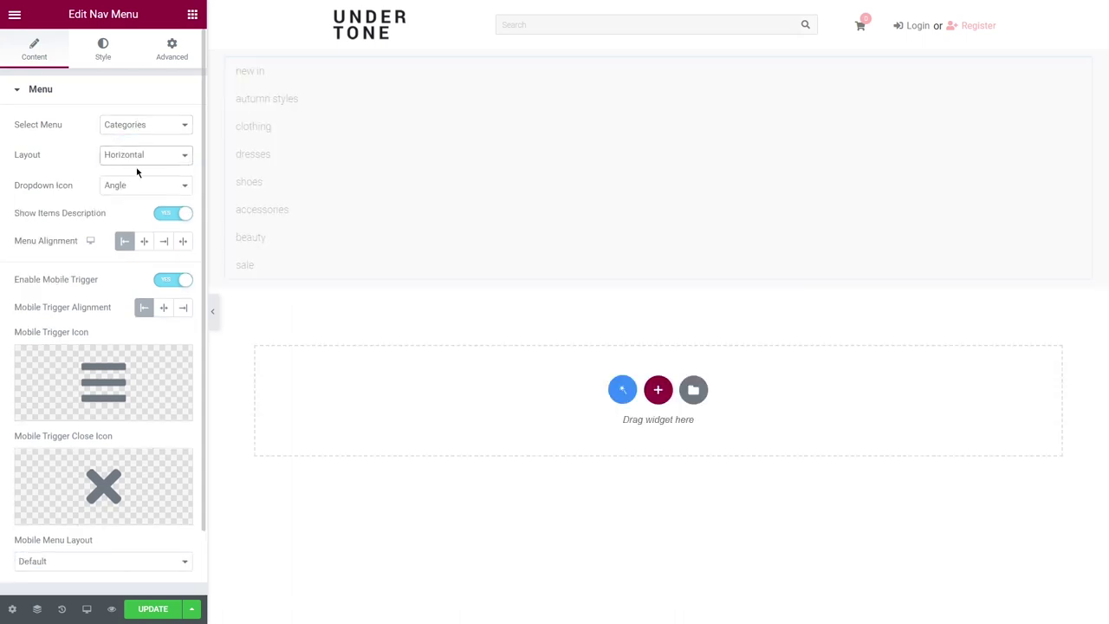
click(138, 185)
click(138, 184)
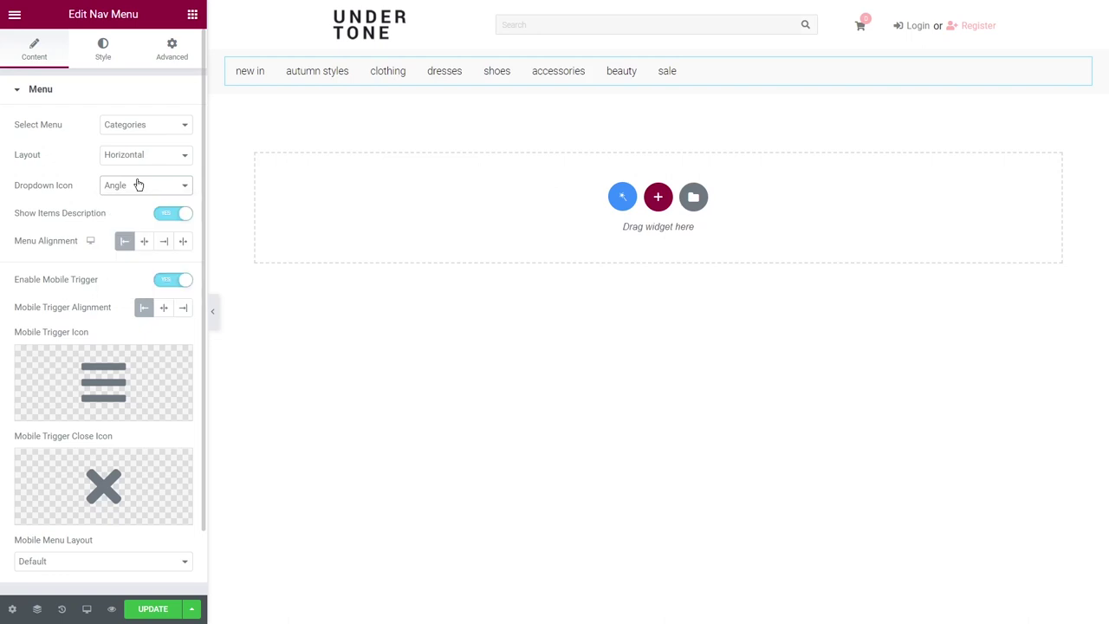
Step: Center the nav menu's alignment and review its mobile trigger and mobile menu layout settings
click(146, 240)
scroll(130, 277, down, 2)
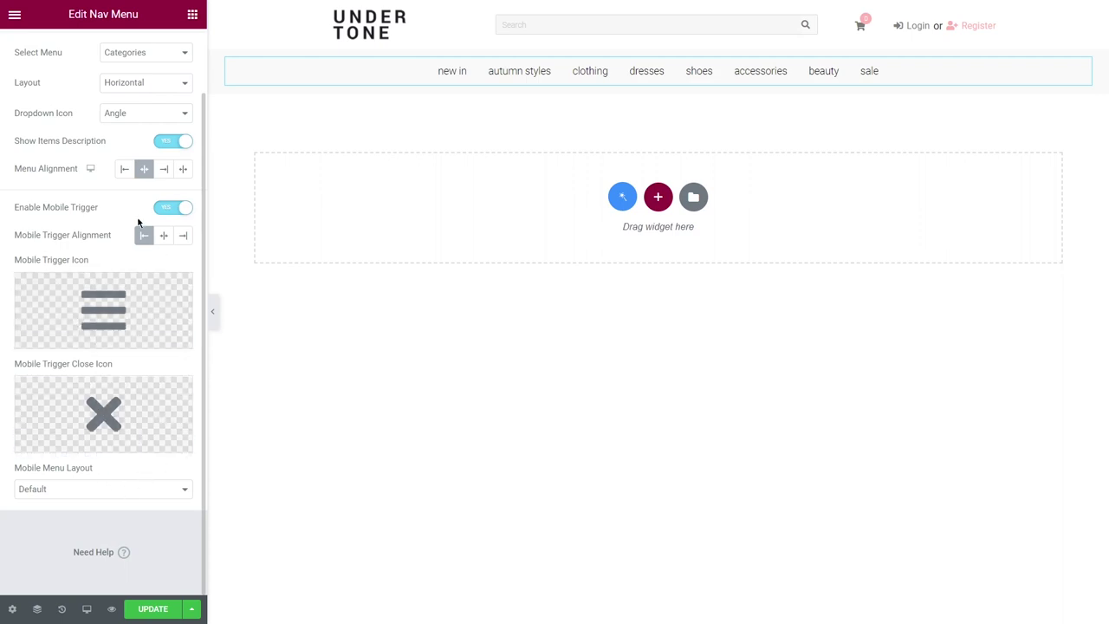
scroll(124, 209, up, 2)
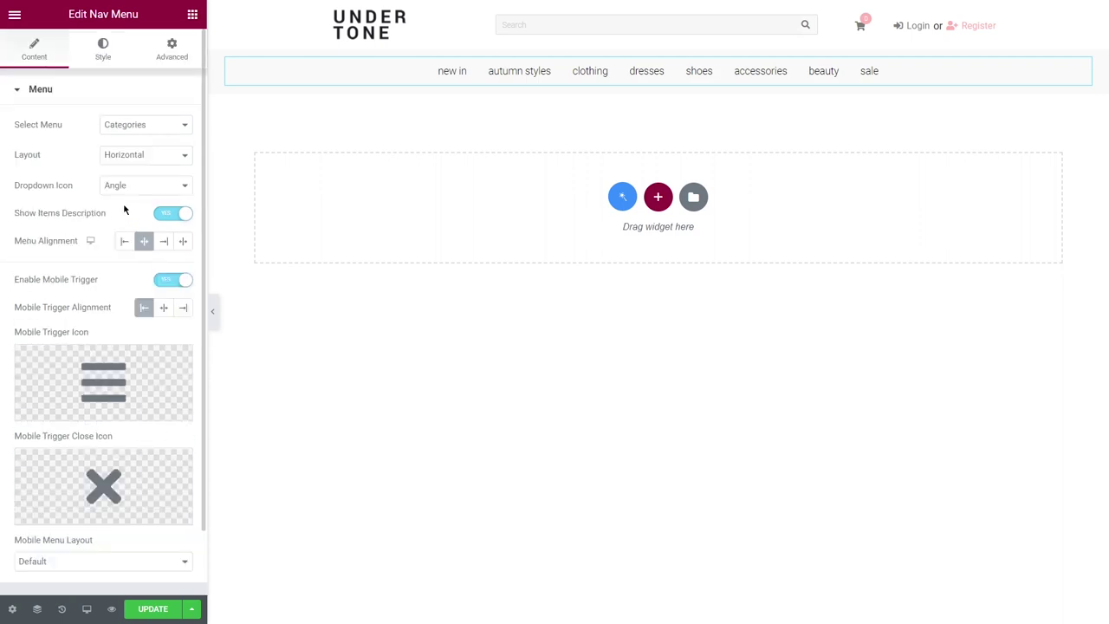
Step: Style the nav menu's top-level items with the Cabin font and padding of 0 px top and bottom, 20 px right and left
click(103, 47)
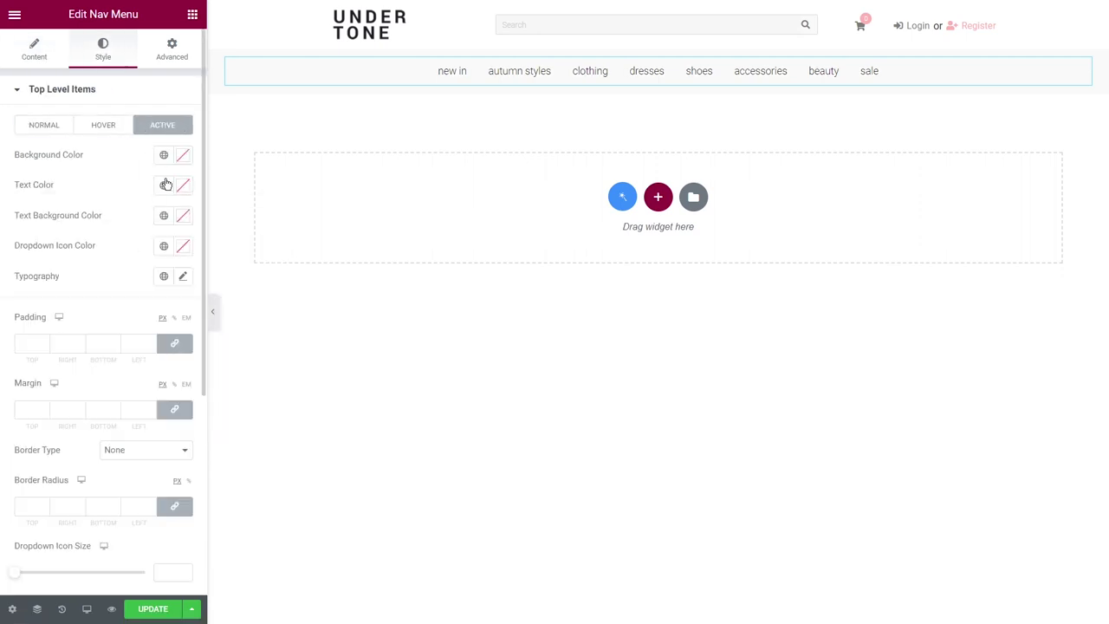
click(163, 276)
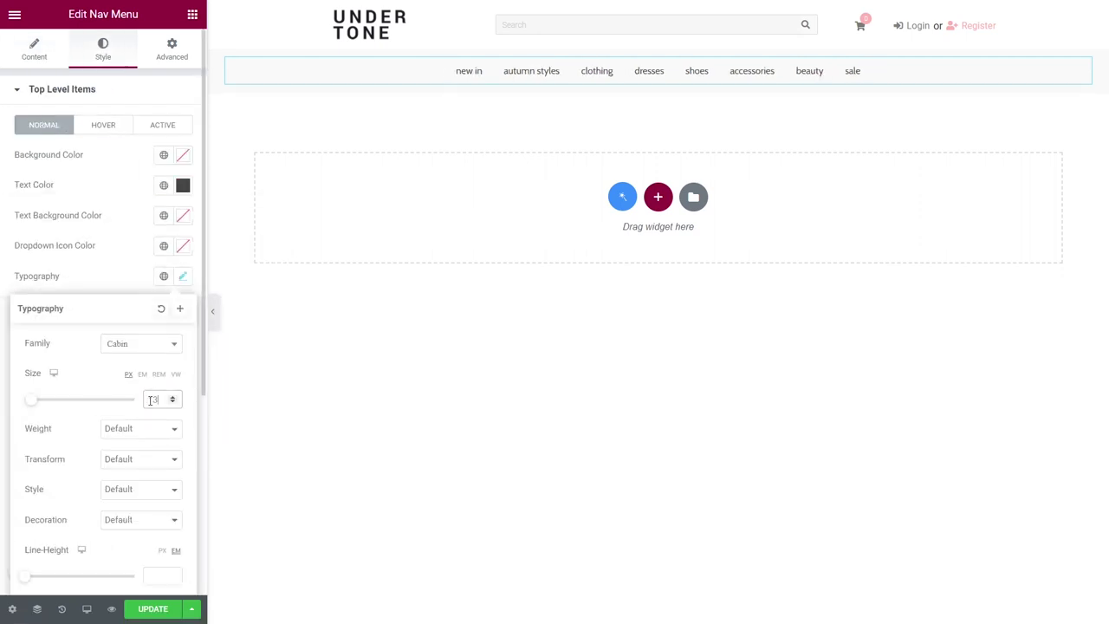
click(181, 276)
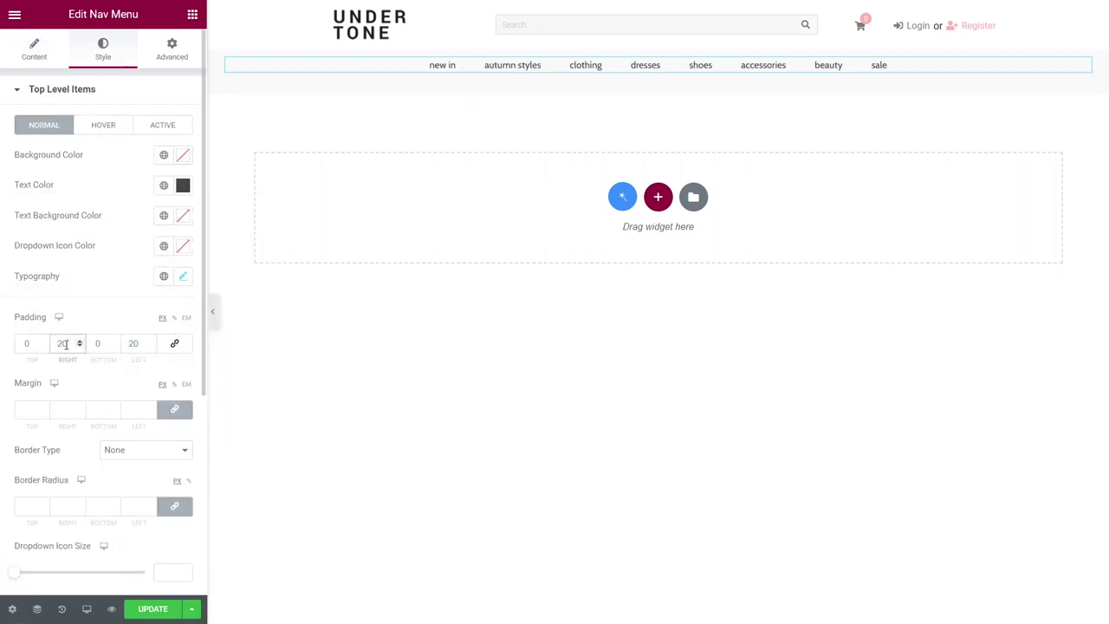
click(172, 47)
click(232, 66)
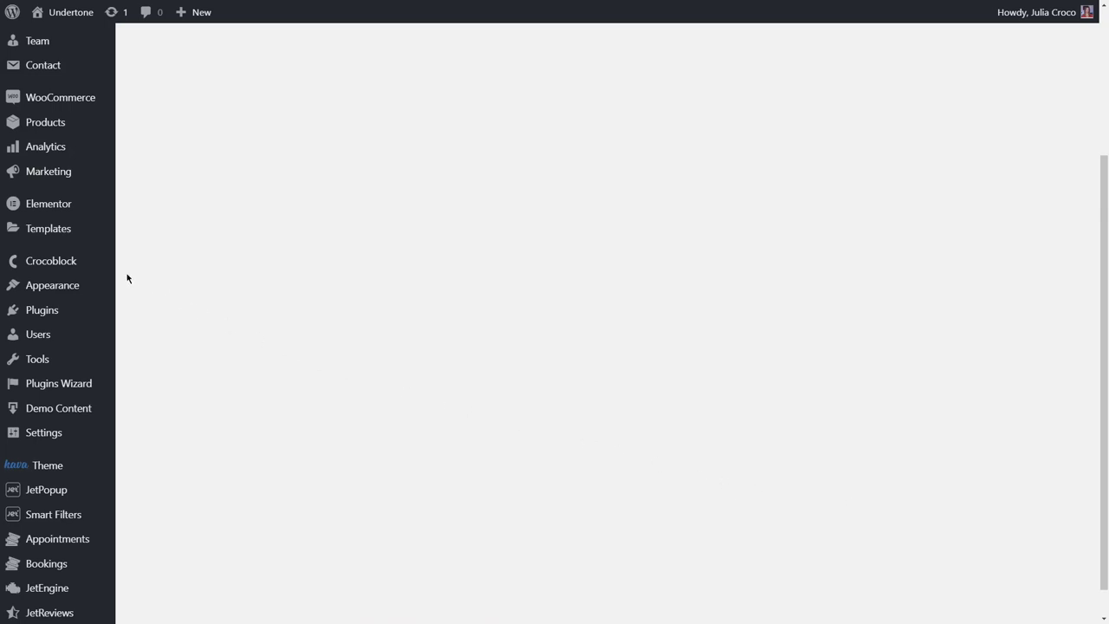
Step: Open the Subpages header template from Crocoblock's Theme Builder for editing with Elementor
mouse_move(79, 263)
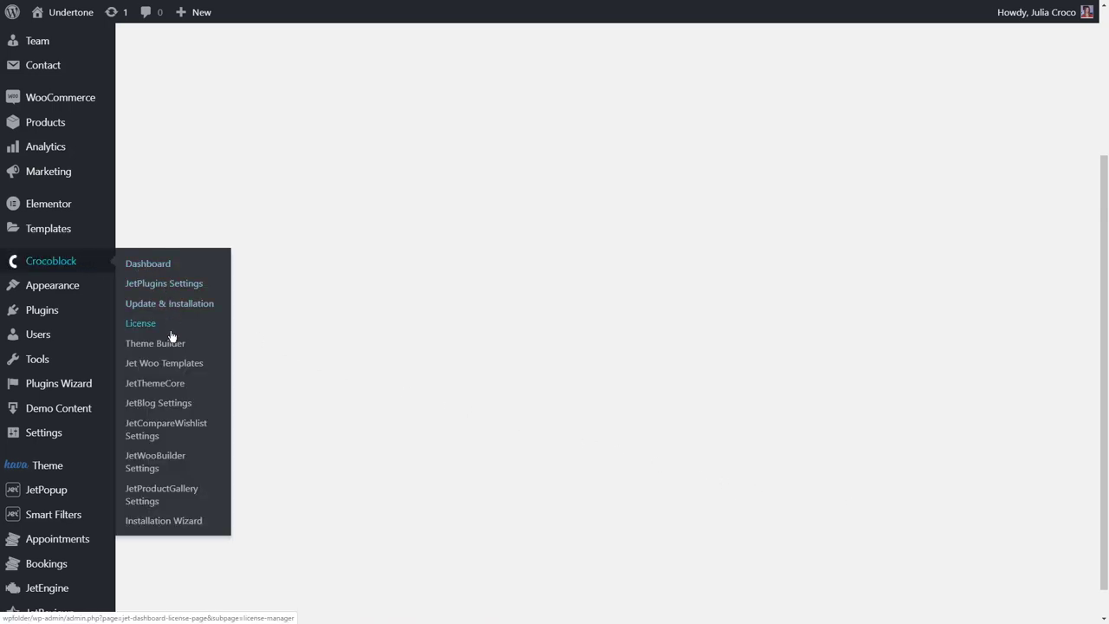
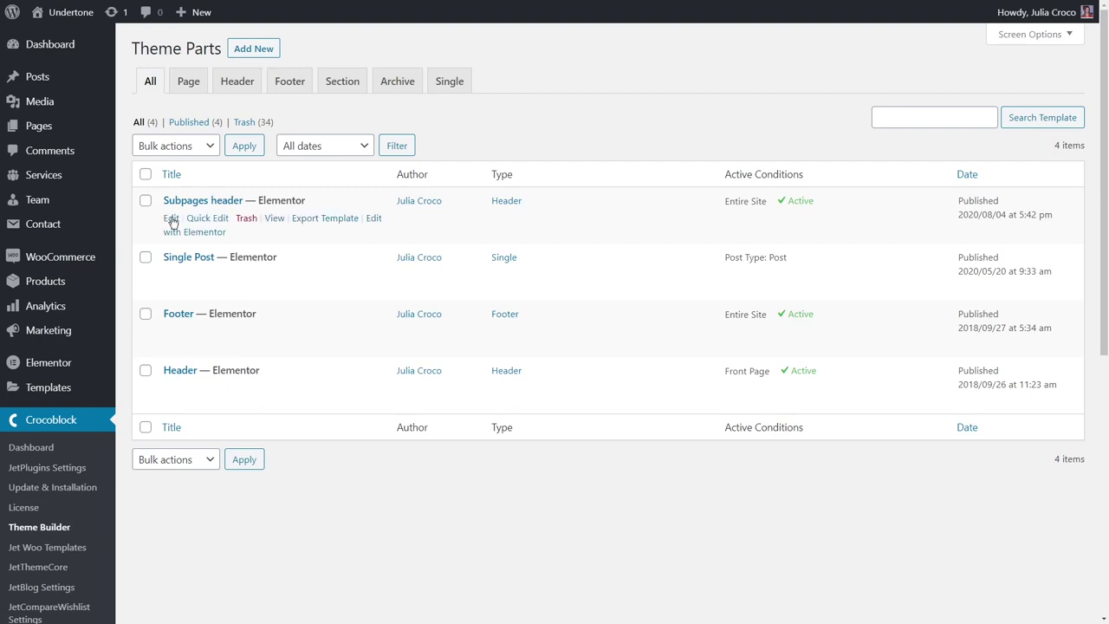
click(215, 232)
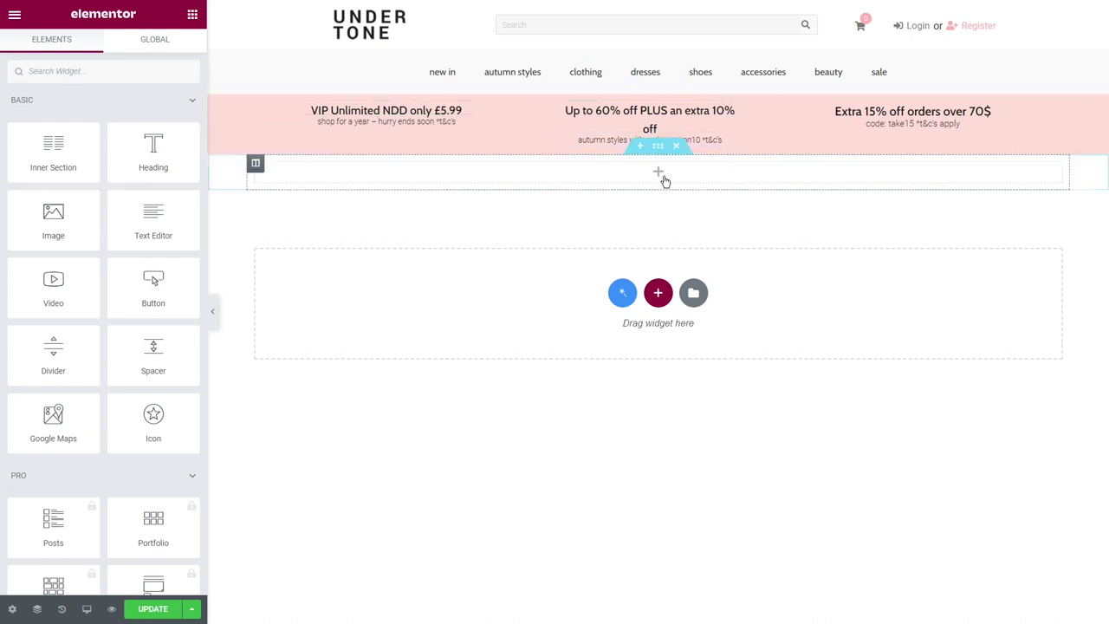
Step: Find the Breadcrumbs widget and add it to the empty section below the pink promo bar
click(85, 70)
text(breadcrumbs)
drag(53, 119, 555, 174)
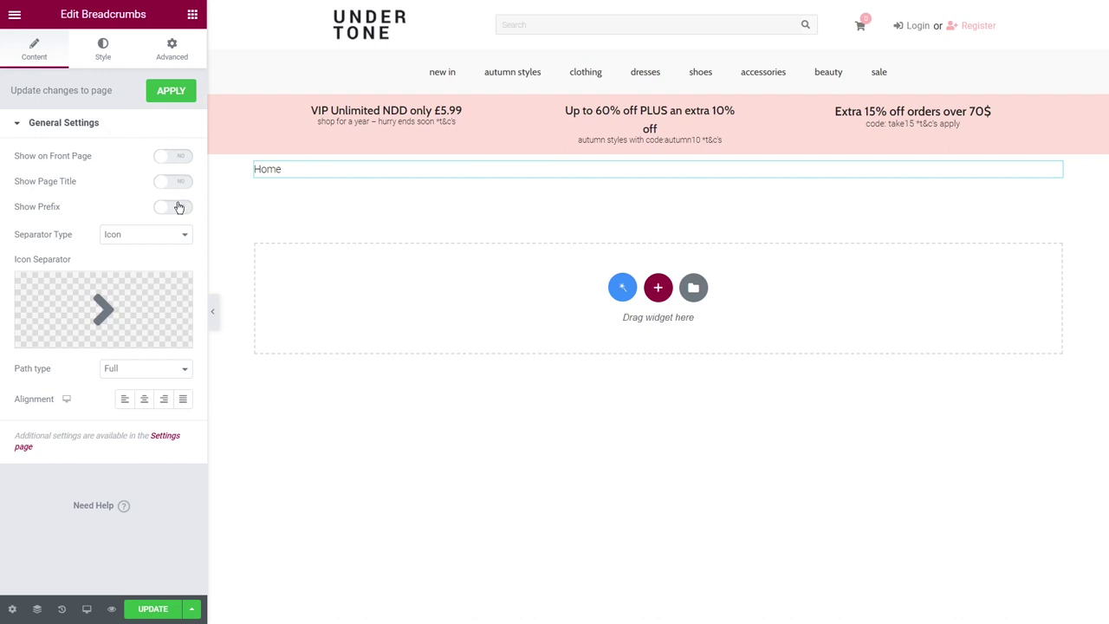
Step: Give the breadcrumbs a custom "/" separator, the Full path type and left alignment
click(148, 236)
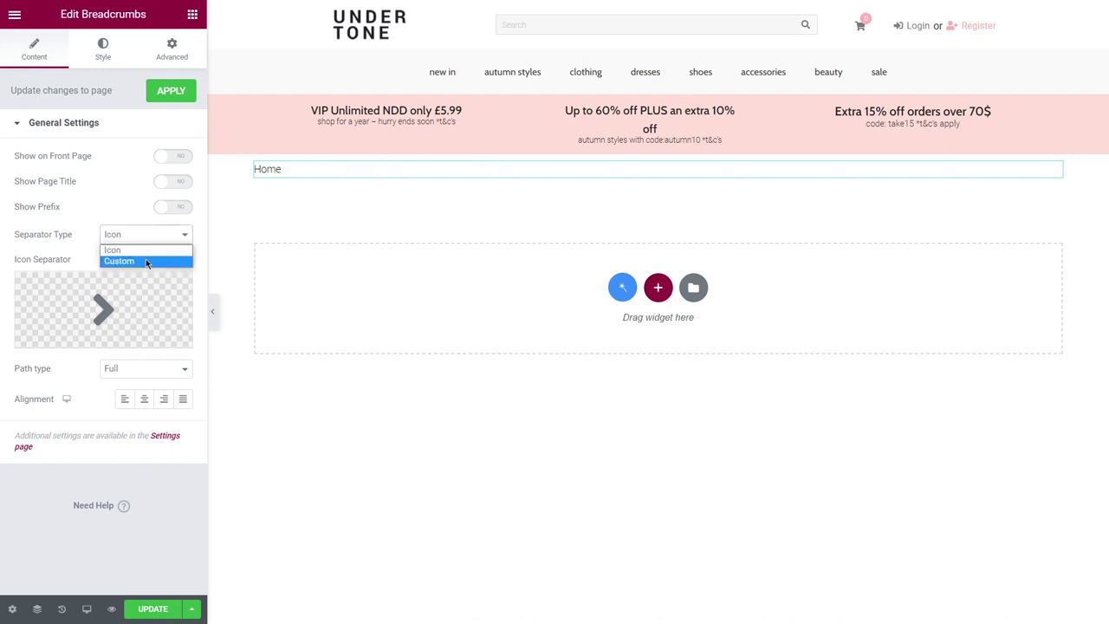
click(145, 260)
click(109, 263)
click(128, 294)
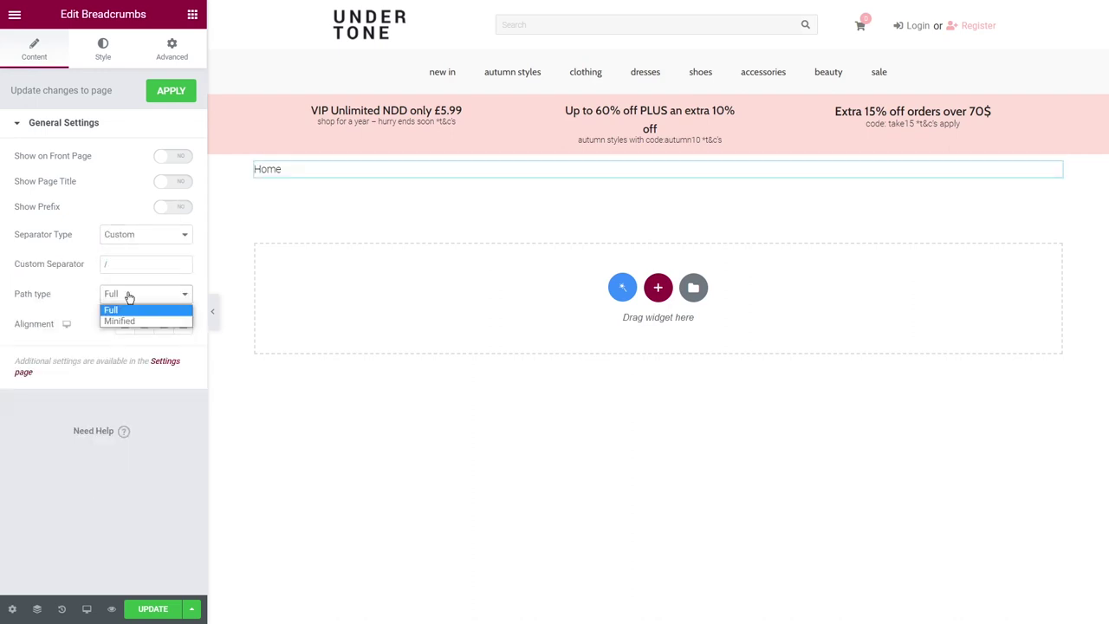
click(163, 327)
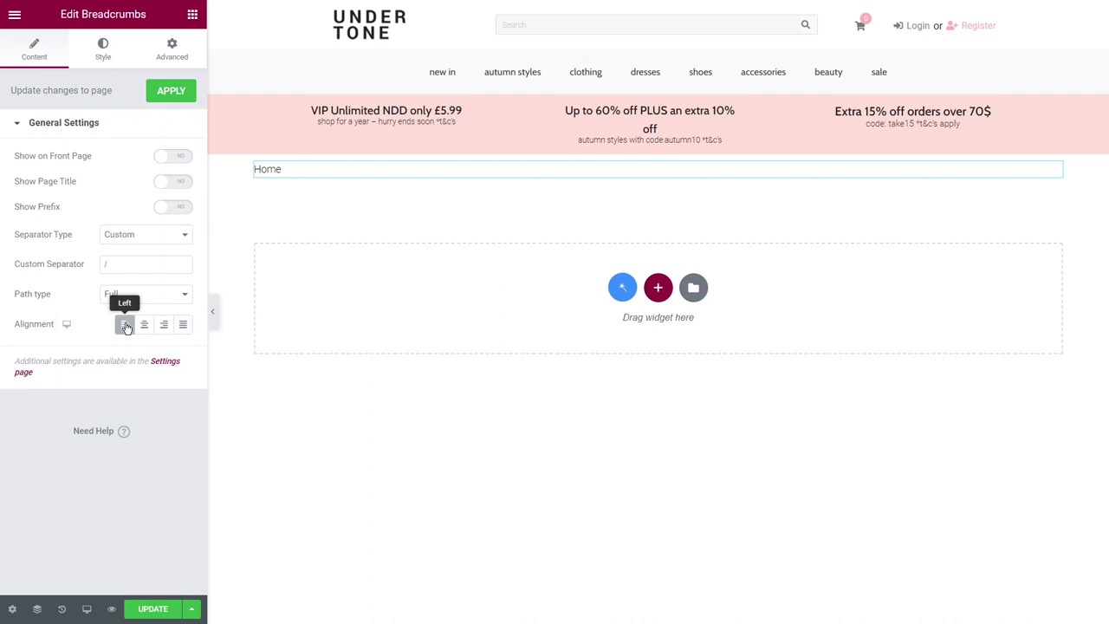
Step: Set the breadcrumbs' normal, hover and current colors, using the global pink for the current crumb
click(102, 49)
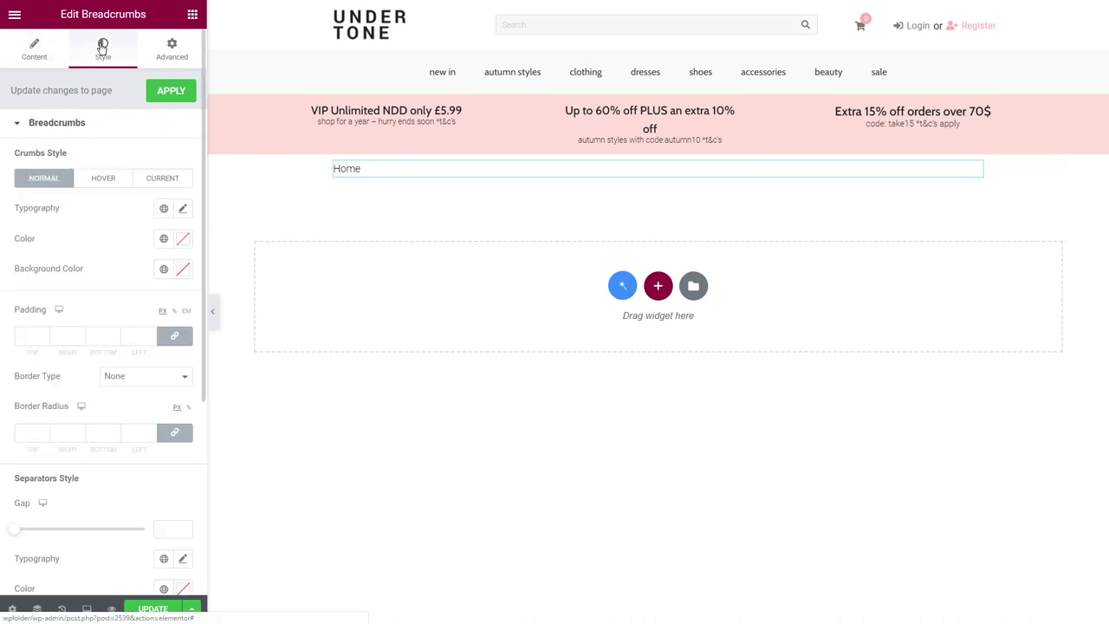
click(182, 238)
click(103, 178)
click(164, 239)
click(149, 299)
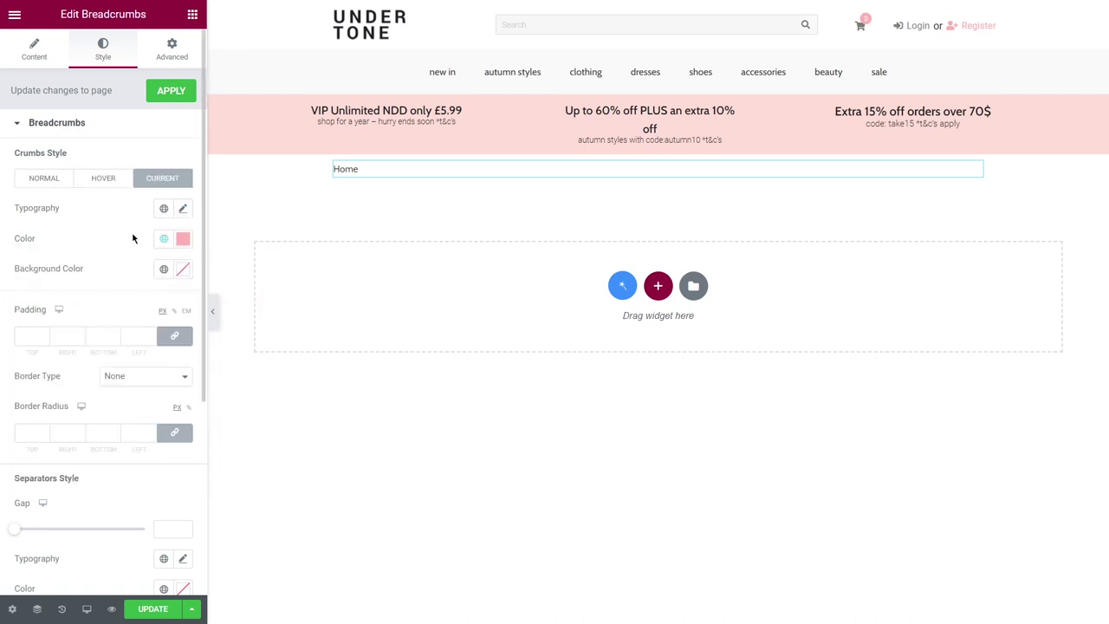
scroll(138, 243, down, 3)
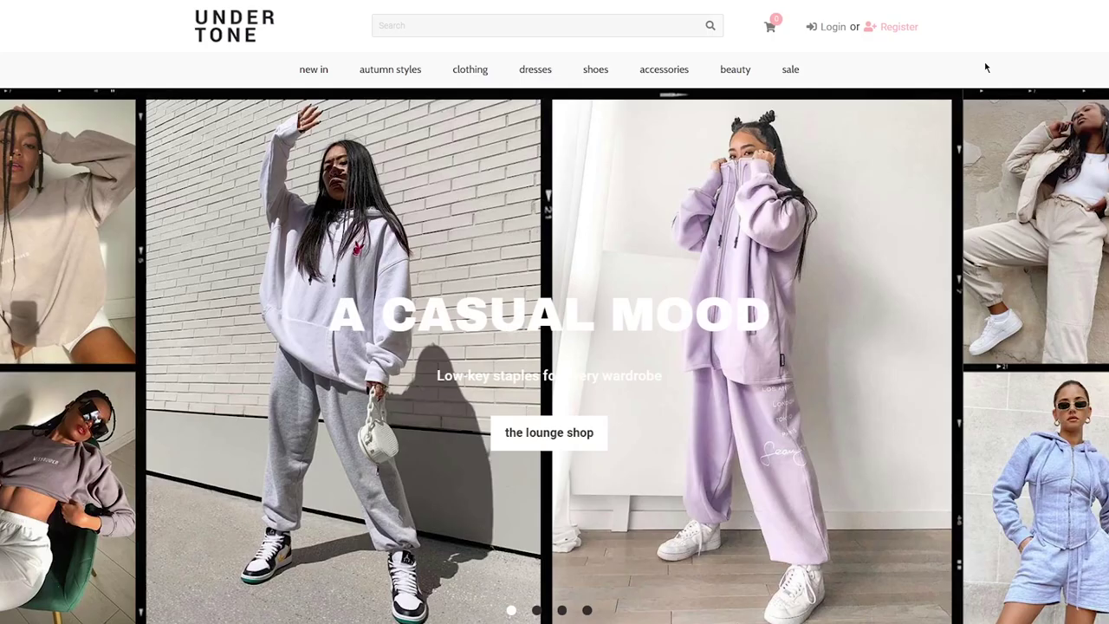
Step: Check the breadcrumbs on the live site by viewing the dresses category and the brown croc slinky high neck mini dress
click(542, 73)
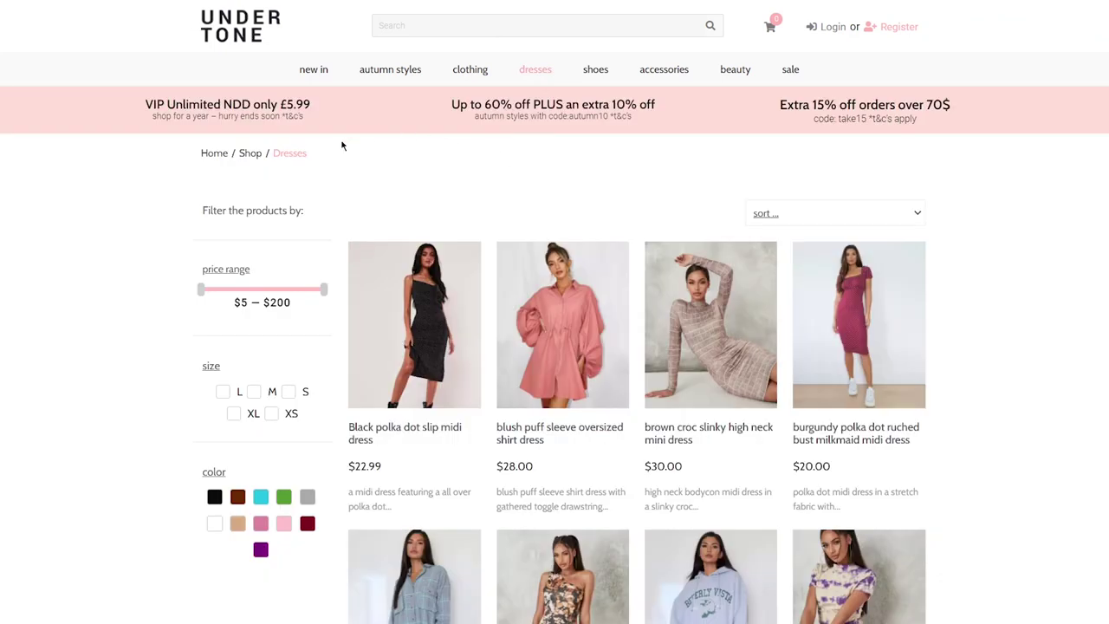
click(717, 327)
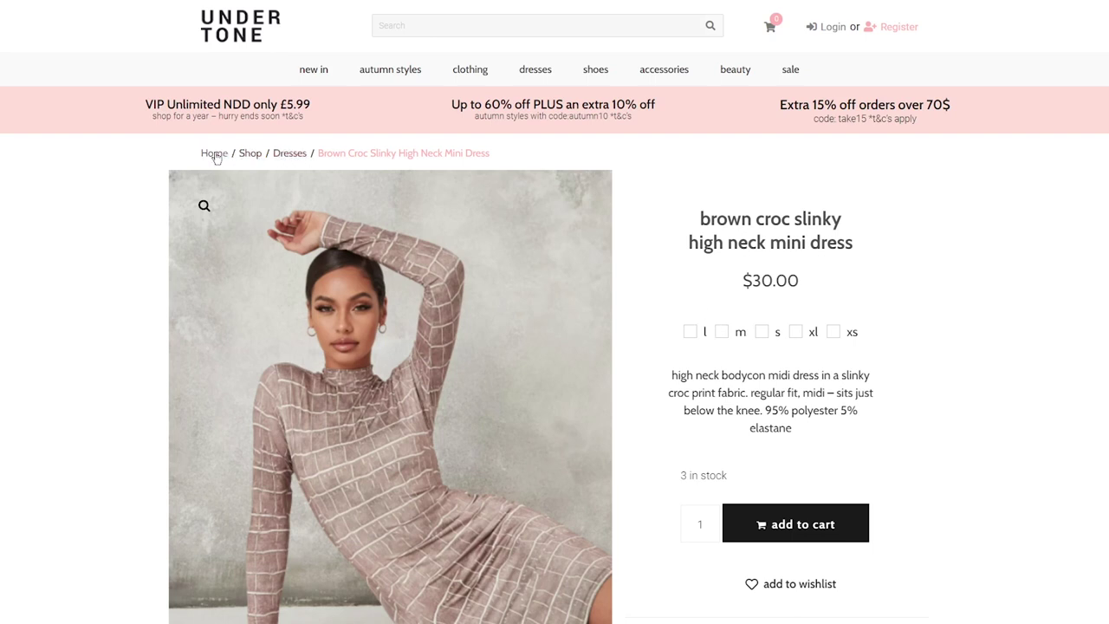